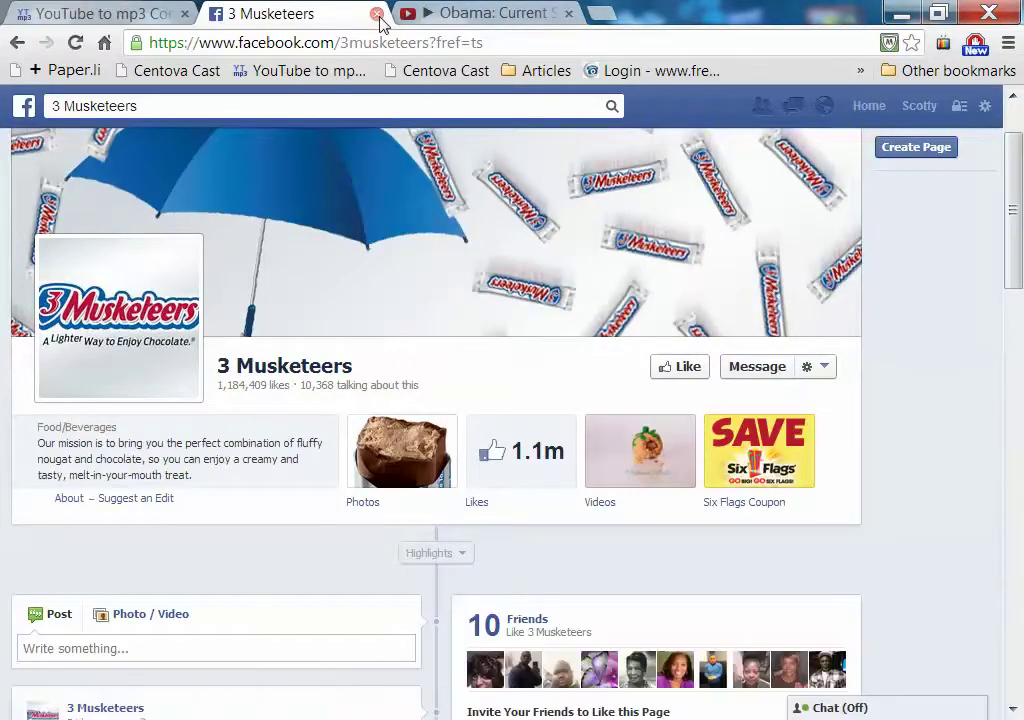
Step: Close the 3 Musketeers Facebook tab and return to the Obama video tab
{"action": "key", "text": "ctrl+w"}
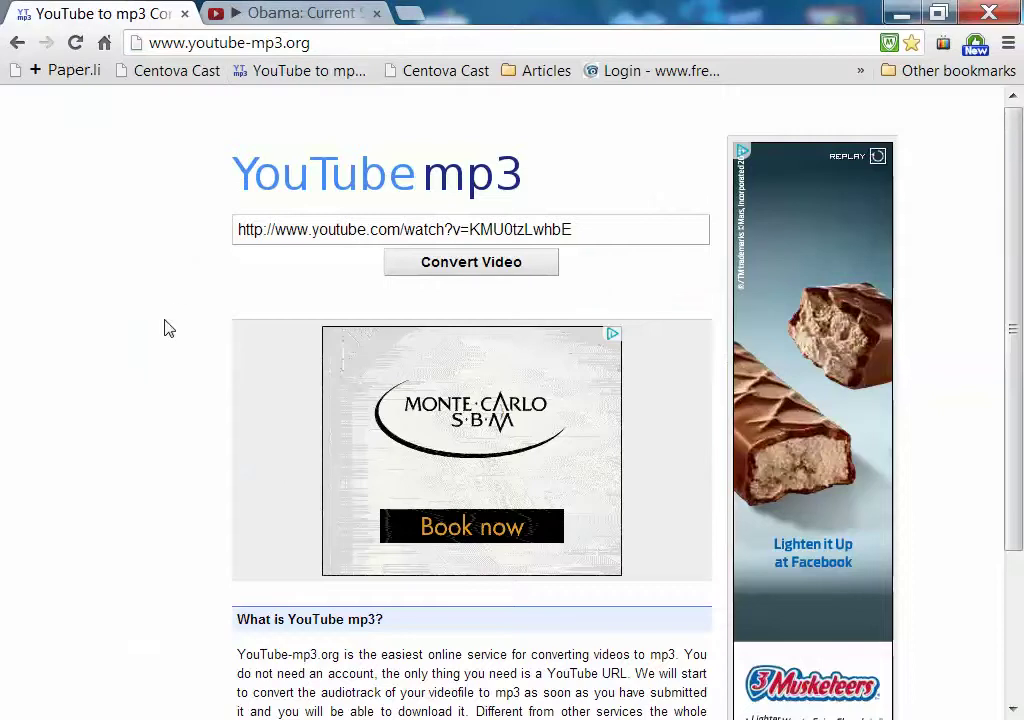
{"action": "left_click", "coordinate": [288, 16]}
Step: Select the Obama surveillance video page's web address in the address bar
{"action": "scroll", "coordinate": [2, 378], "scroll_direction": "up", "scroll_amount": 1}
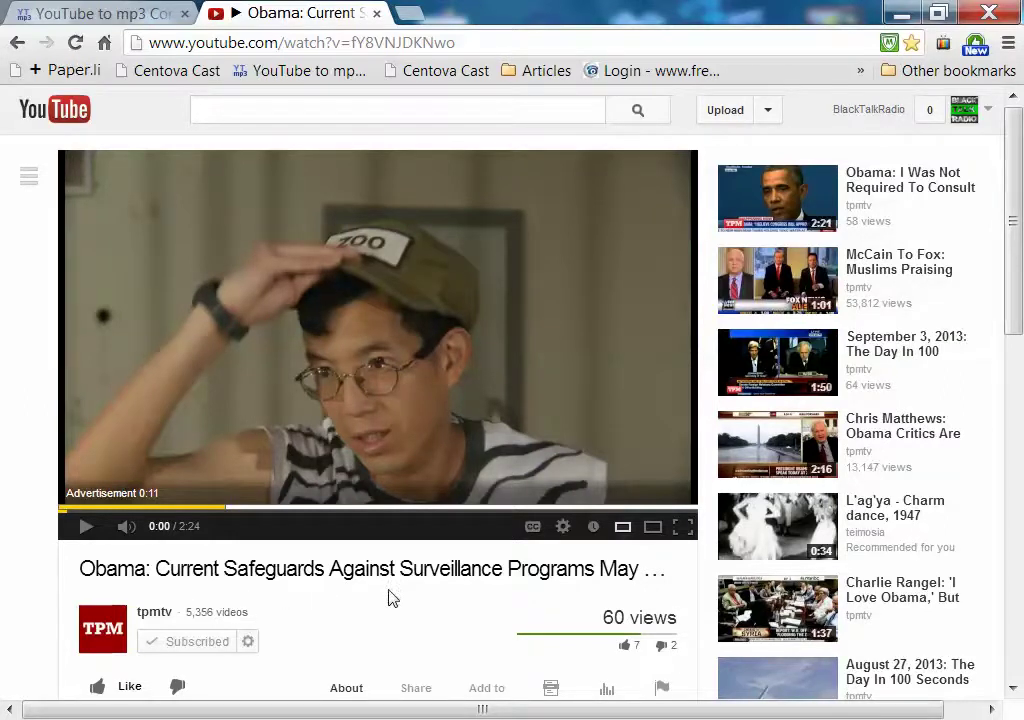
{"action": "double_click", "coordinate": [620, 572]}
{"action": "left_click", "coordinate": [350, 613]}
{"action": "scroll", "coordinate": [352, 595], "scroll_direction": "down", "scroll_amount": 1}
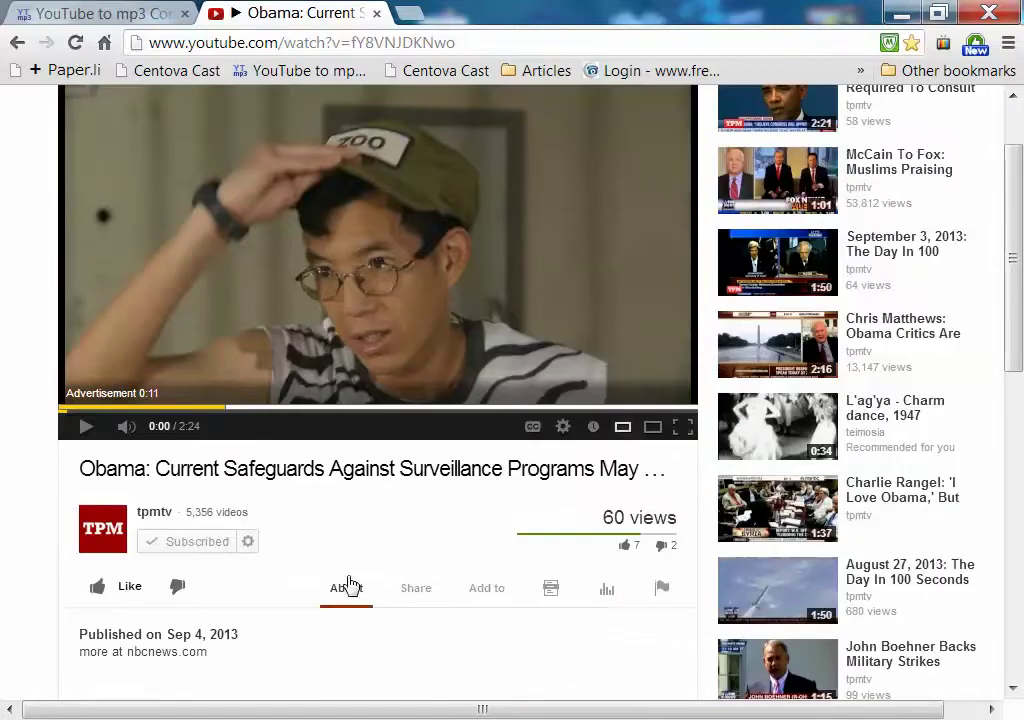
{"action": "left_click", "coordinate": [461, 45]}
{"action": "scroll", "coordinate": [308, 542], "scroll_direction": "down", "scroll_amount": 1}
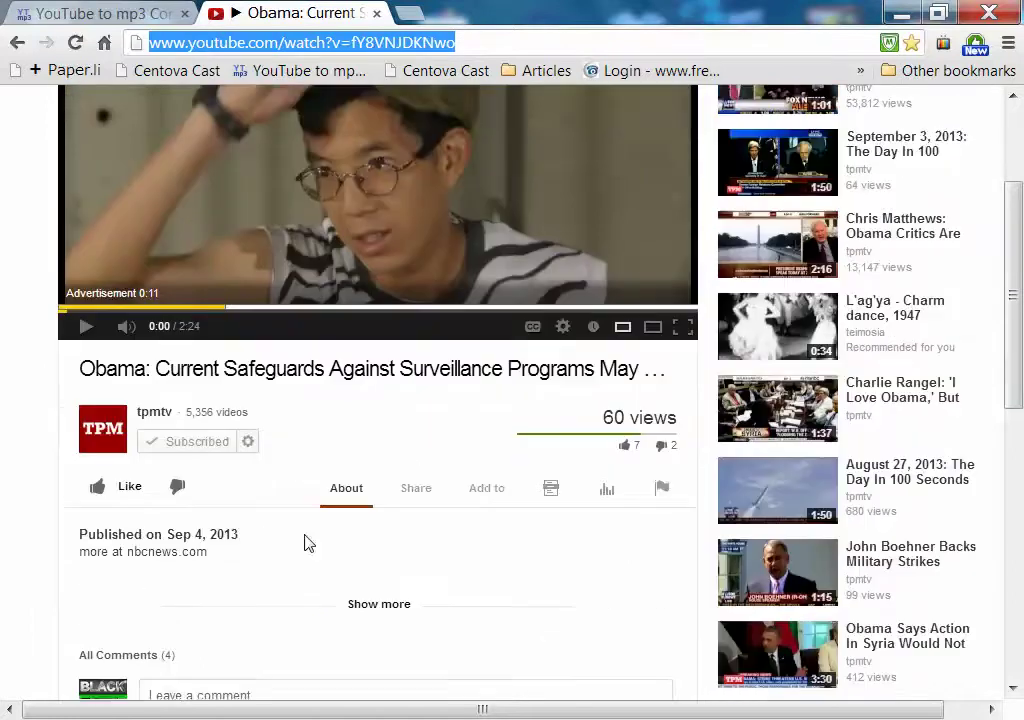
{"action": "scroll", "coordinate": [308, 542], "scroll_direction": "down", "scroll_amount": 1}
{"action": "left_click", "coordinate": [418, 393]}
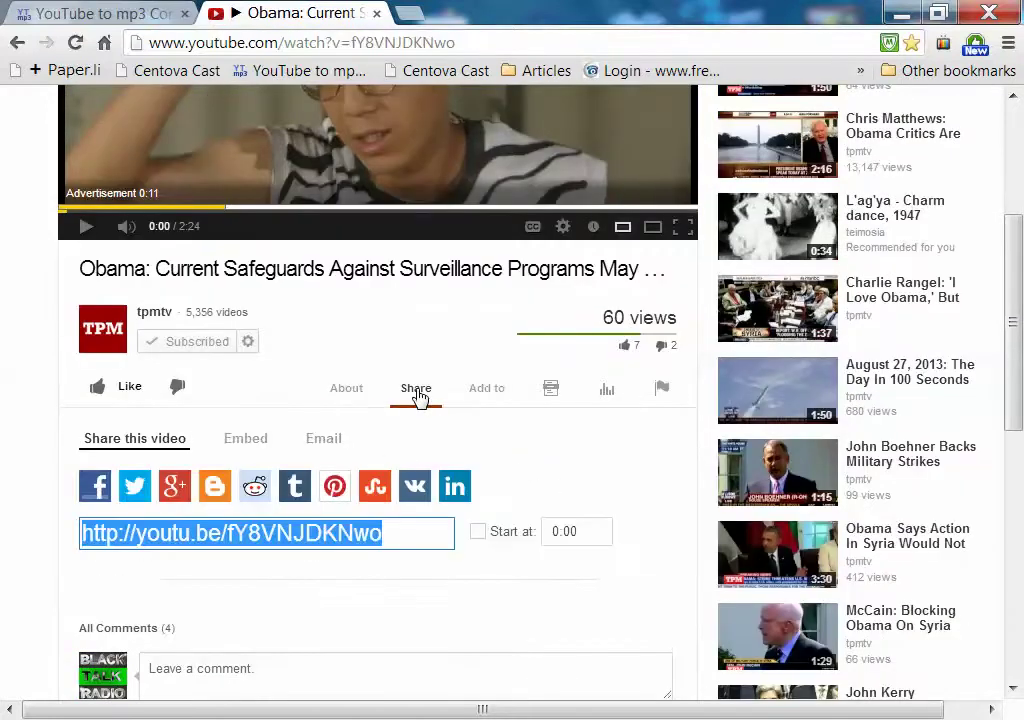
{"action": "right_click", "coordinate": [311, 540]}
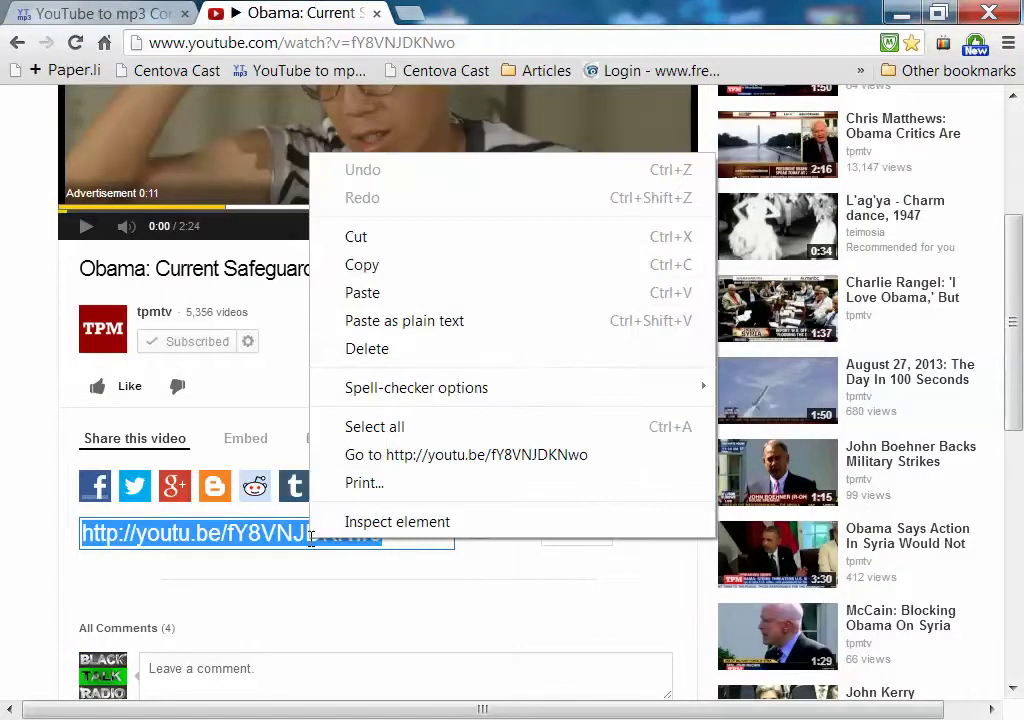
{"action": "left_click", "coordinate": [405, 267]}
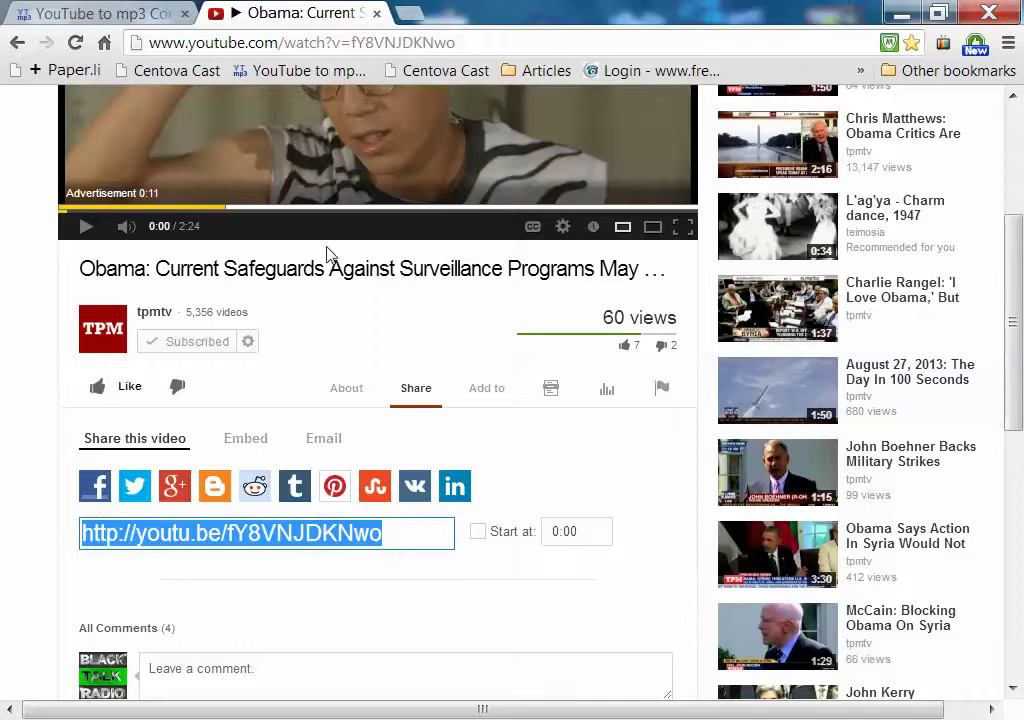
{"action": "left_click", "coordinate": [104, 14]}
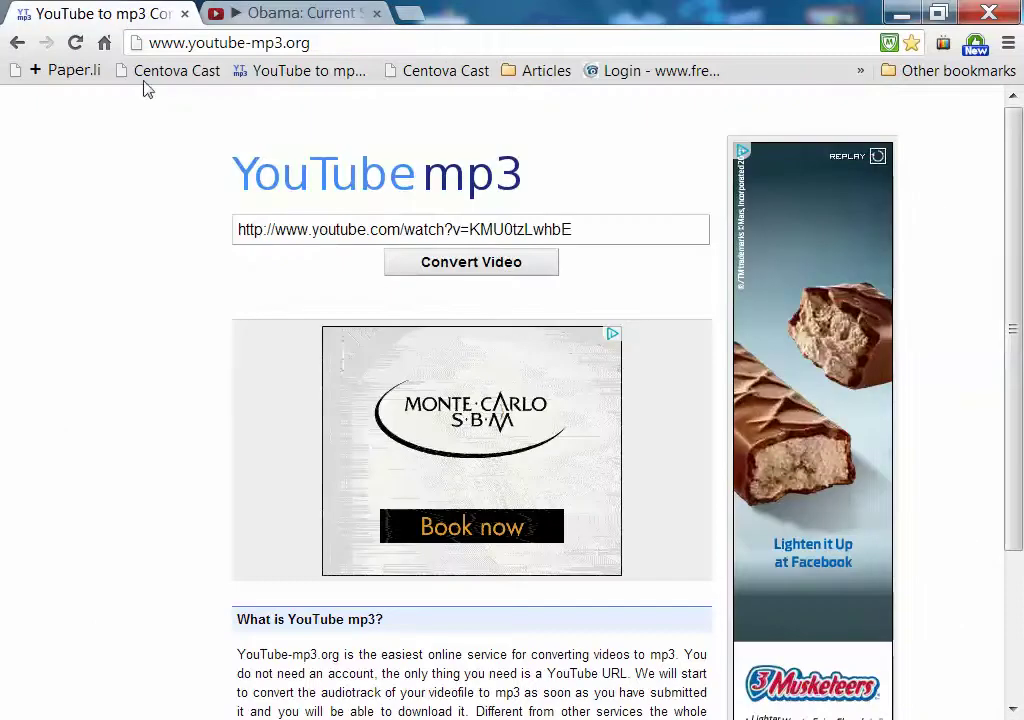
Step: Paste the youtu.be/fY8VNJDKNwo link over the old one and convert it to MP3
{"action": "left_click", "coordinate": [592, 231]}
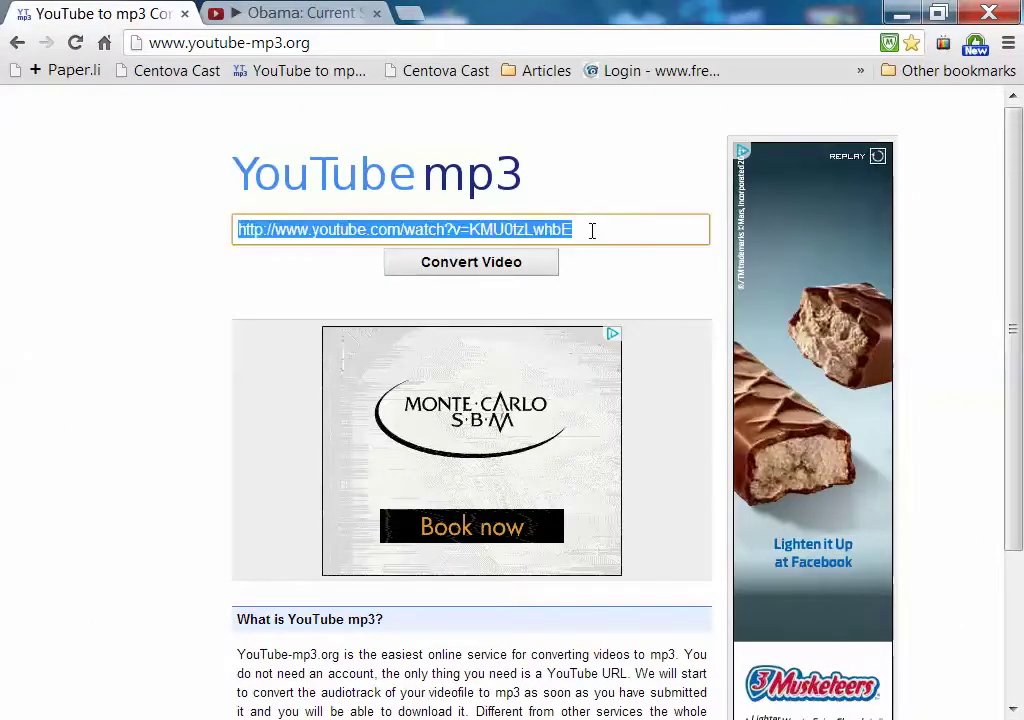
{"action": "type", "text": "http://youtu.be/fY8VNJDKNwo"}
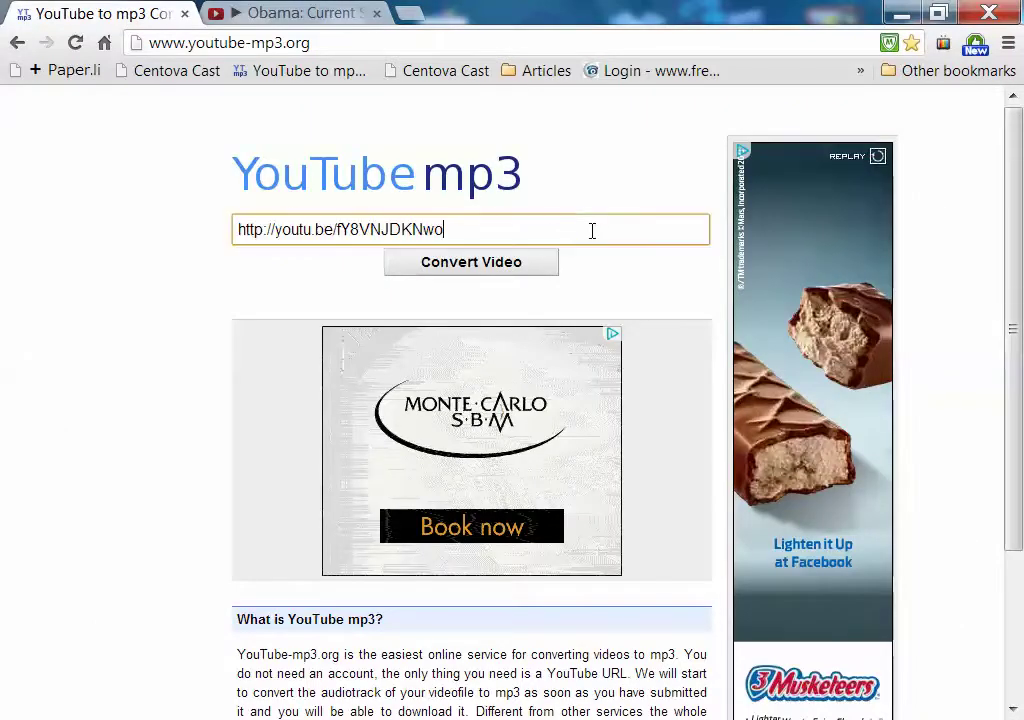
{"action": "left_click", "coordinate": [489, 265]}
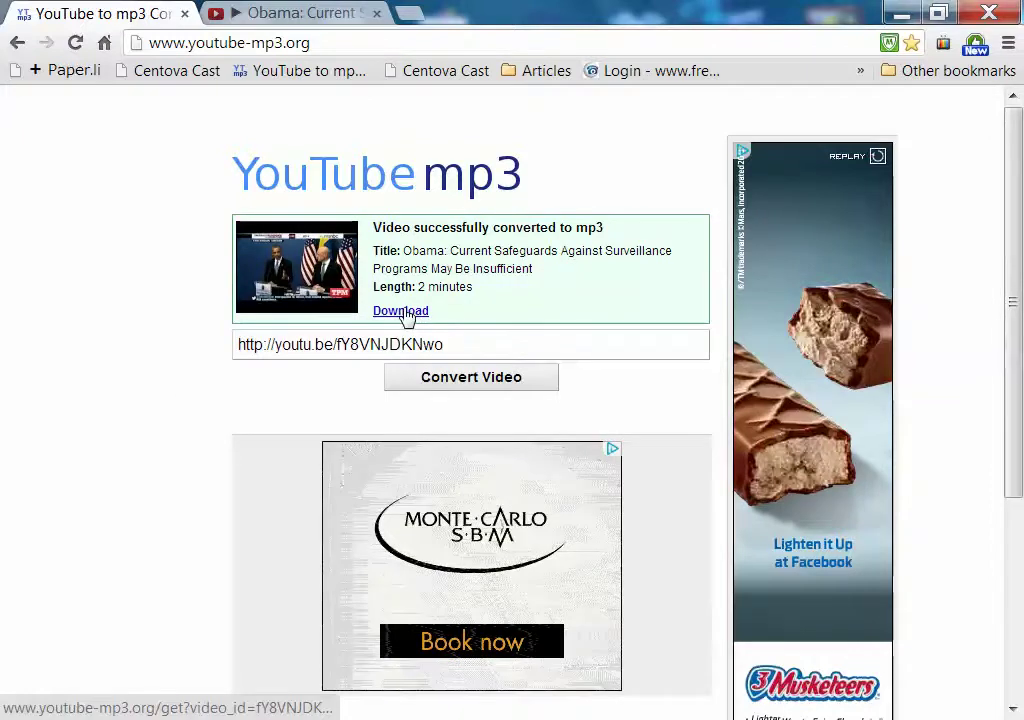
Step: Save the MP3 via Save link as into a new 9-4-2013 folder under clips
{"action": "right_click", "coordinate": [406, 313]}
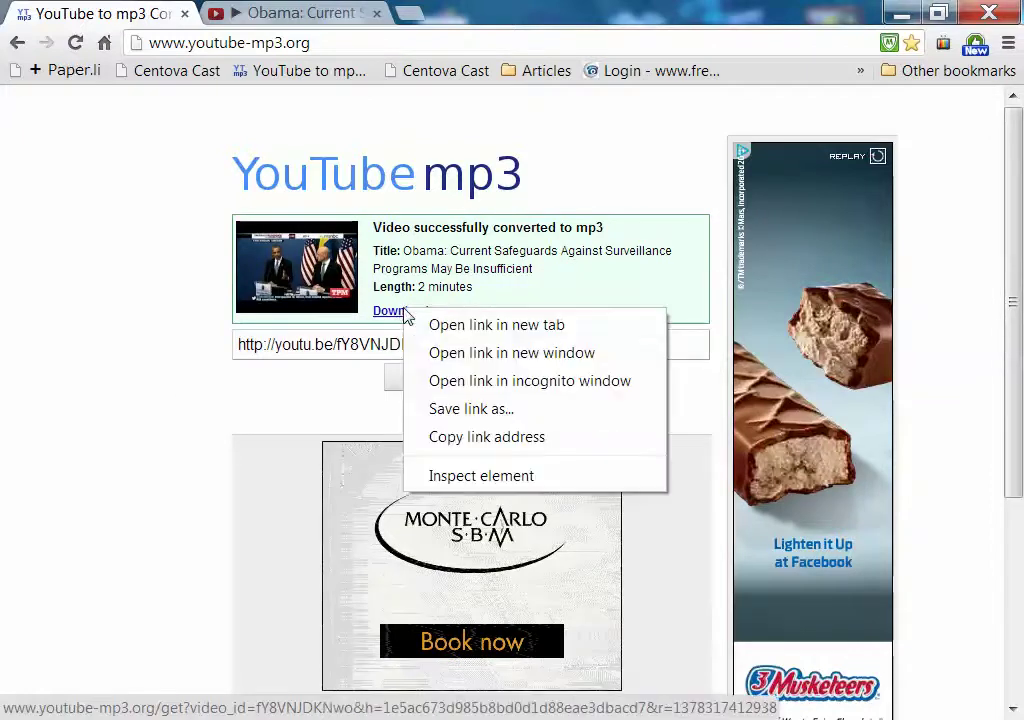
{"action": "left_click", "coordinate": [576, 412]}
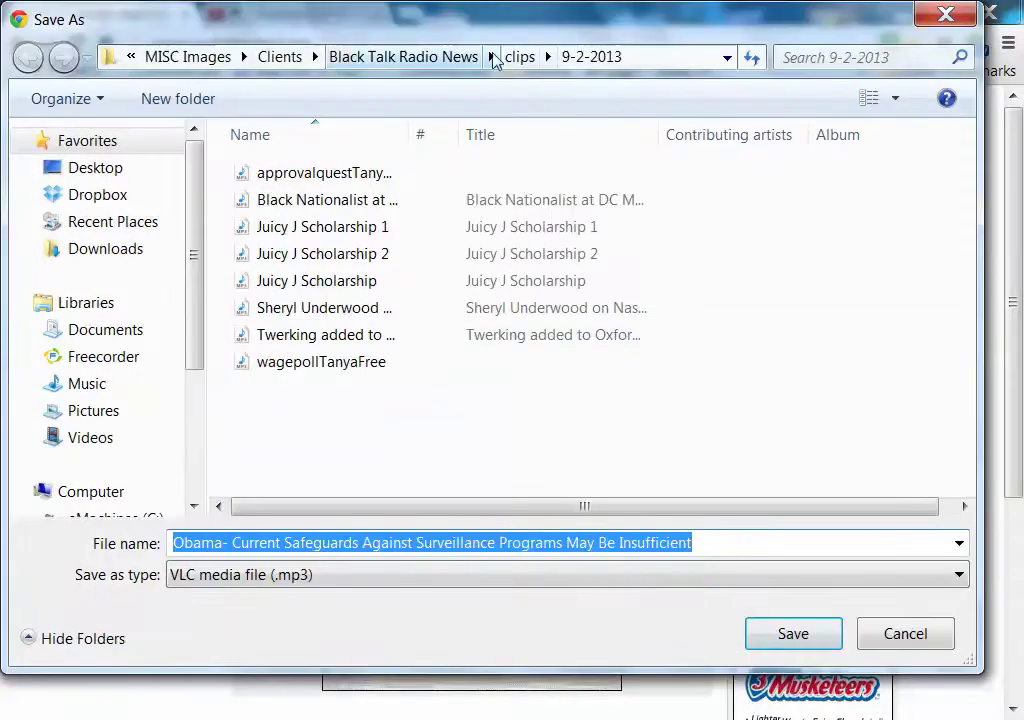
{"action": "left_click", "coordinate": [527, 60]}
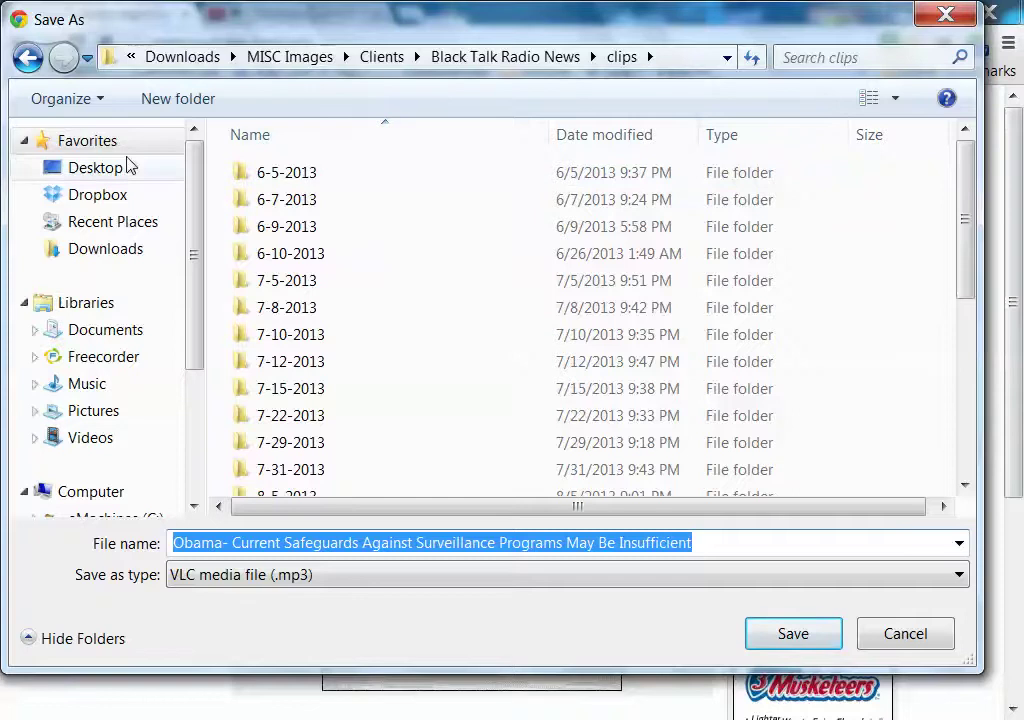
{"action": "left_click", "coordinate": [175, 100]}
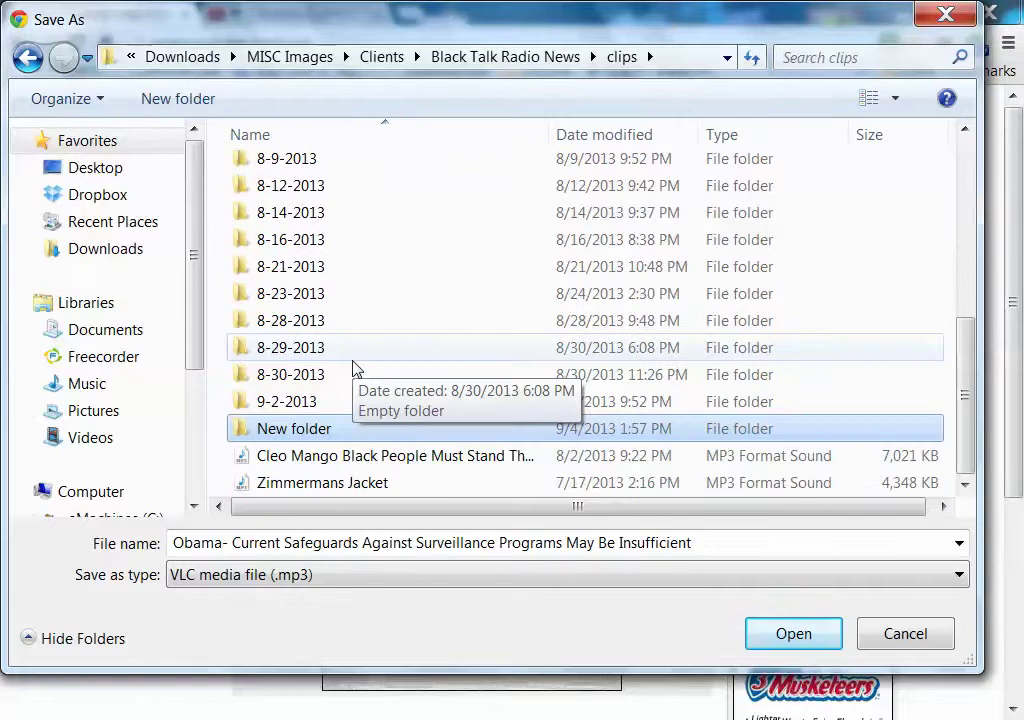
{"action": "left_click", "coordinate": [292, 432]}
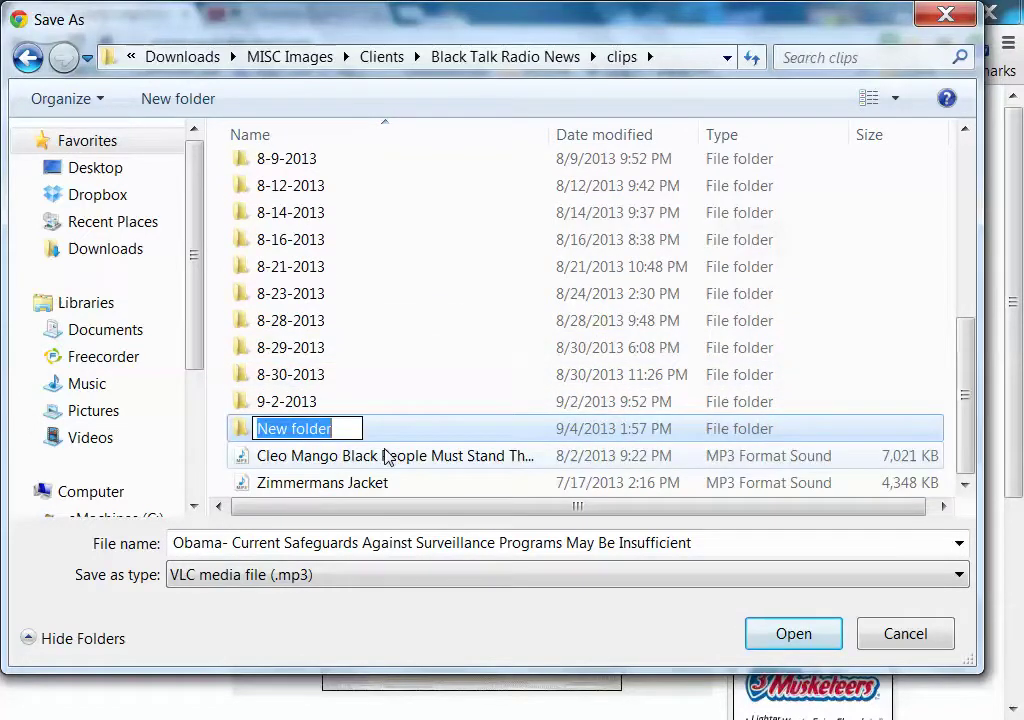
{"action": "type", "text": "9-4"}
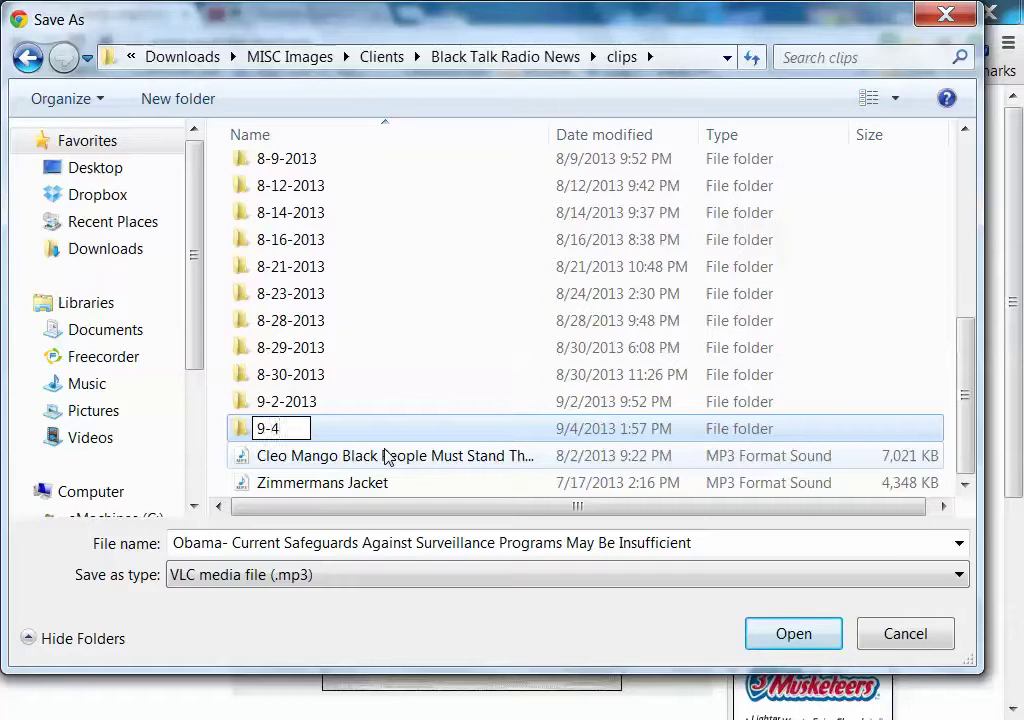
{"action": "type", "text": "-2013"}
{"action": "double_click", "coordinate": [245, 430]}
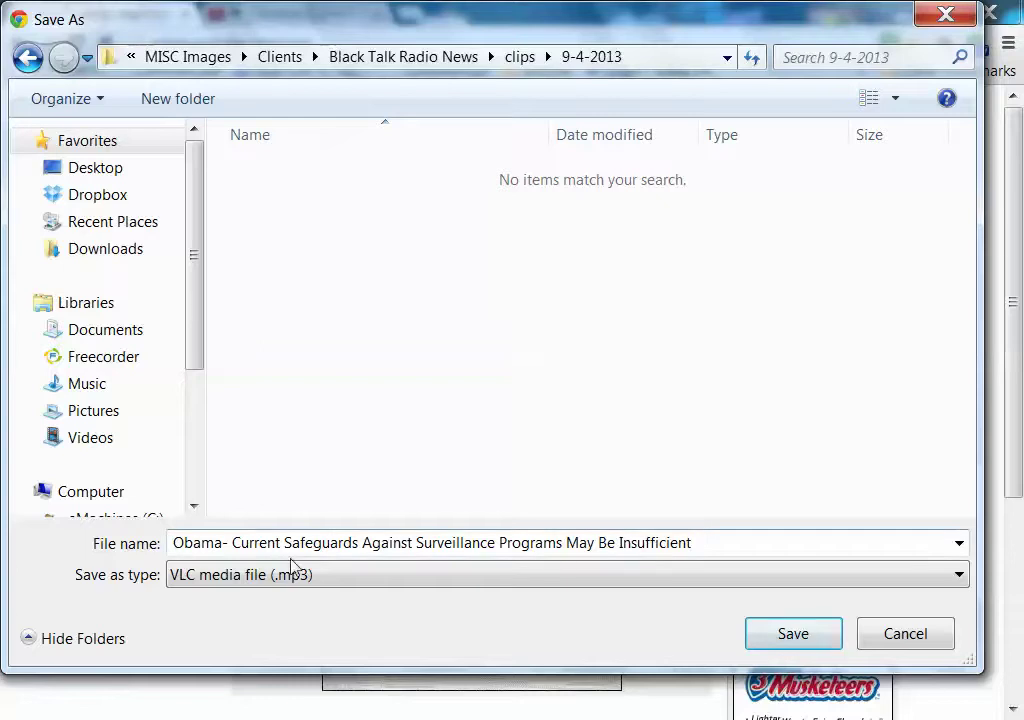
Step: Add a space after Obama in the file name and save the MP3
{"action": "left_click", "coordinate": [224, 543]}
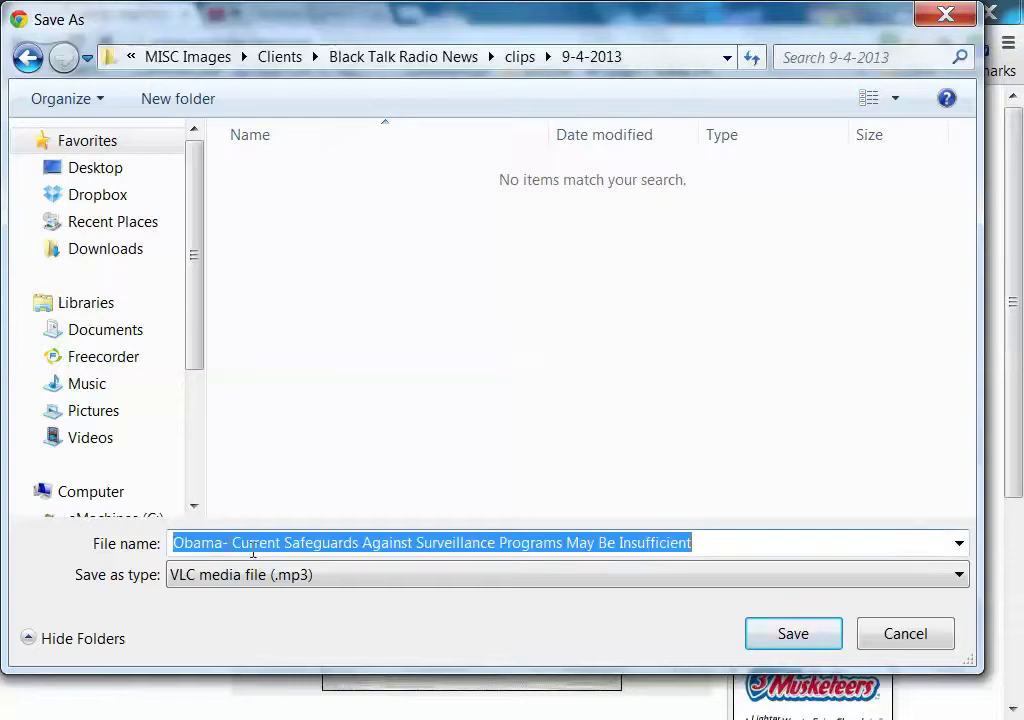
{"action": "left_click", "coordinate": [224, 543]}
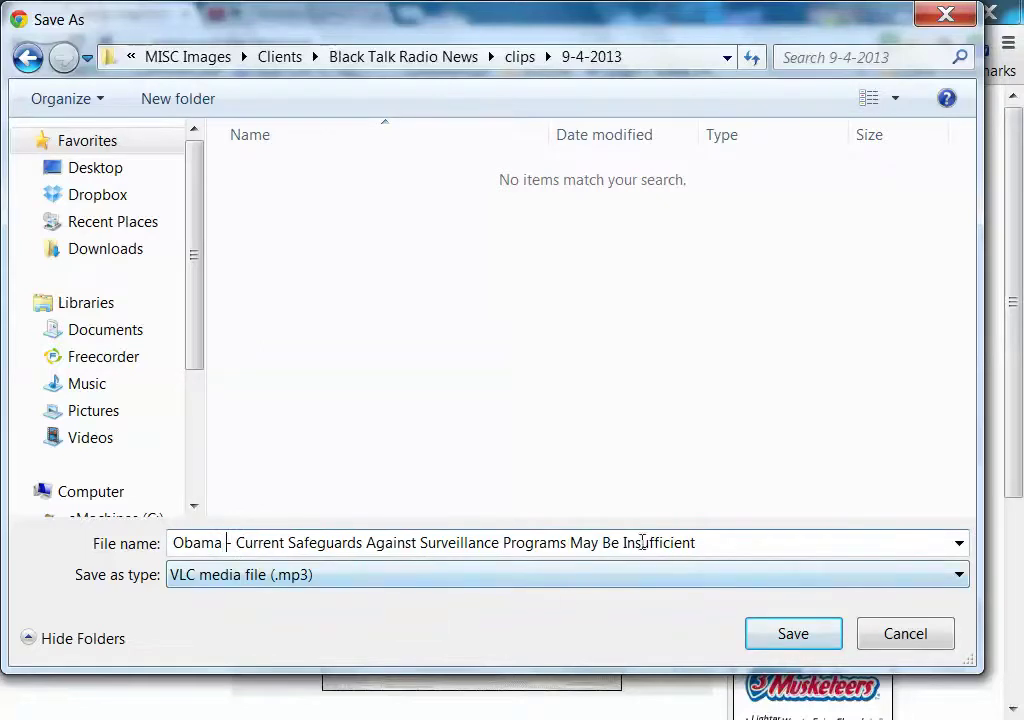
{"action": "left_click", "coordinate": [768, 636]}
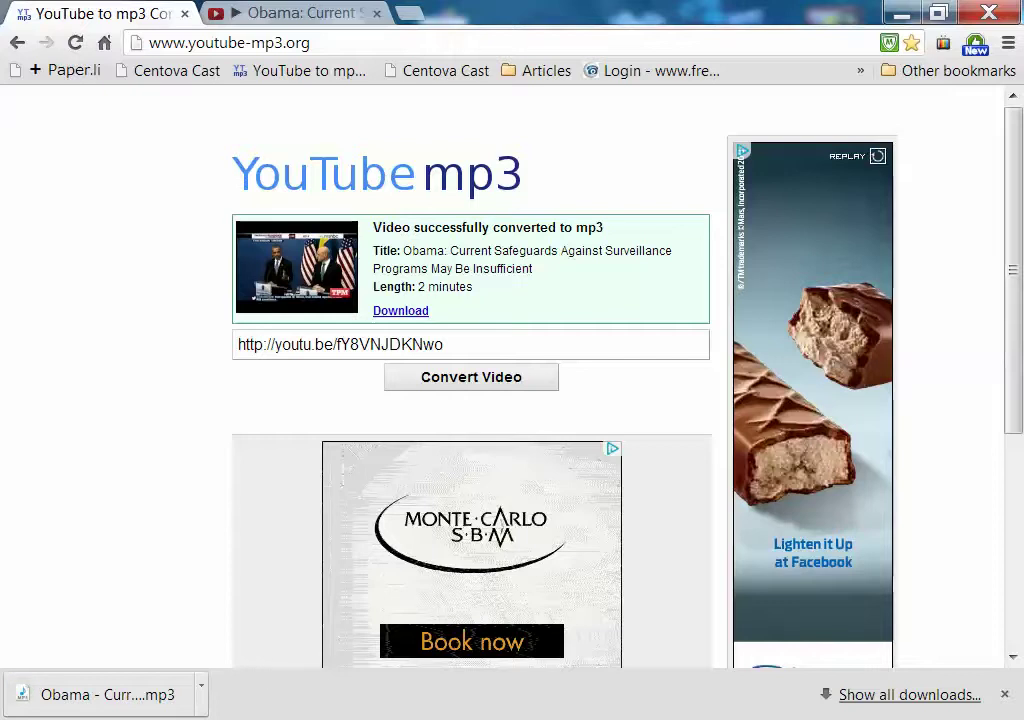
Step: Bring Format Factory up over the browser once the Obama MP3 download finishes
{"action": "left_click_drag", "start_coordinate": [100, 694], "coordinate": [527, 530]}
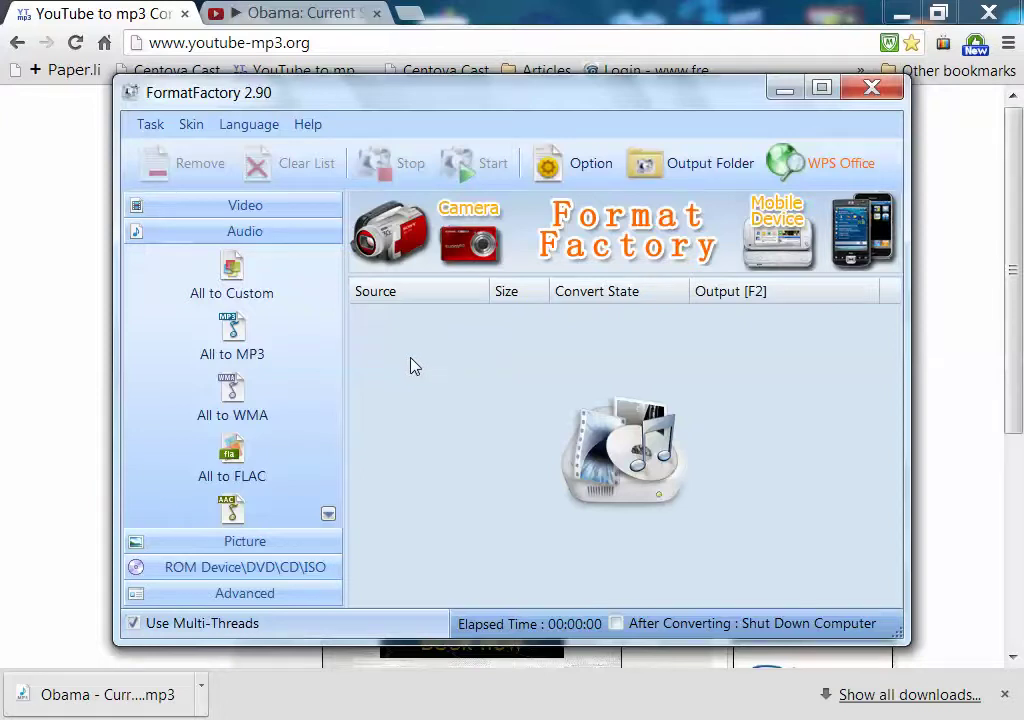
Step: Start an All to MP3 task and browse to the Downloads folder to add a file
{"action": "left_click", "coordinate": [236, 338]}
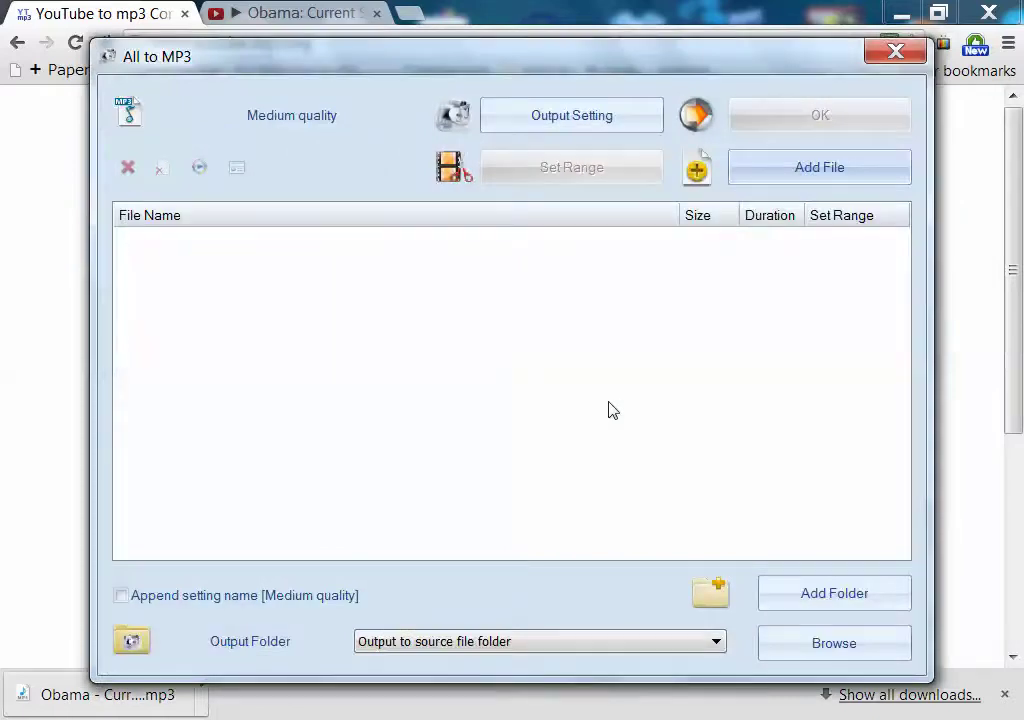
{"action": "left_click", "coordinate": [786, 178]}
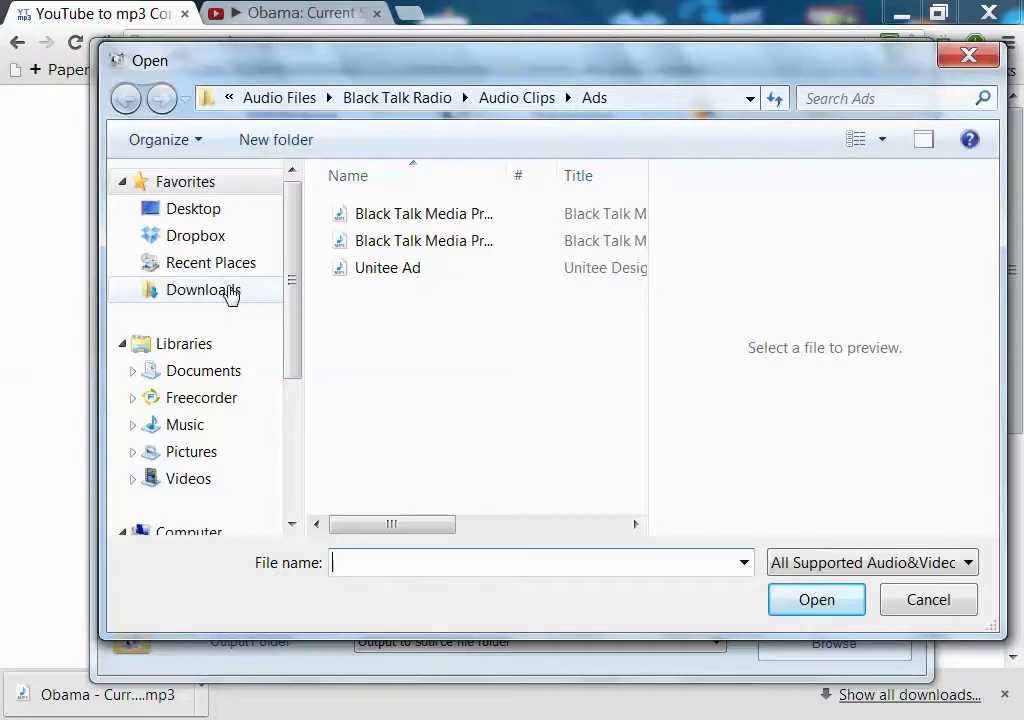
{"action": "left_click", "coordinate": [203, 290]}
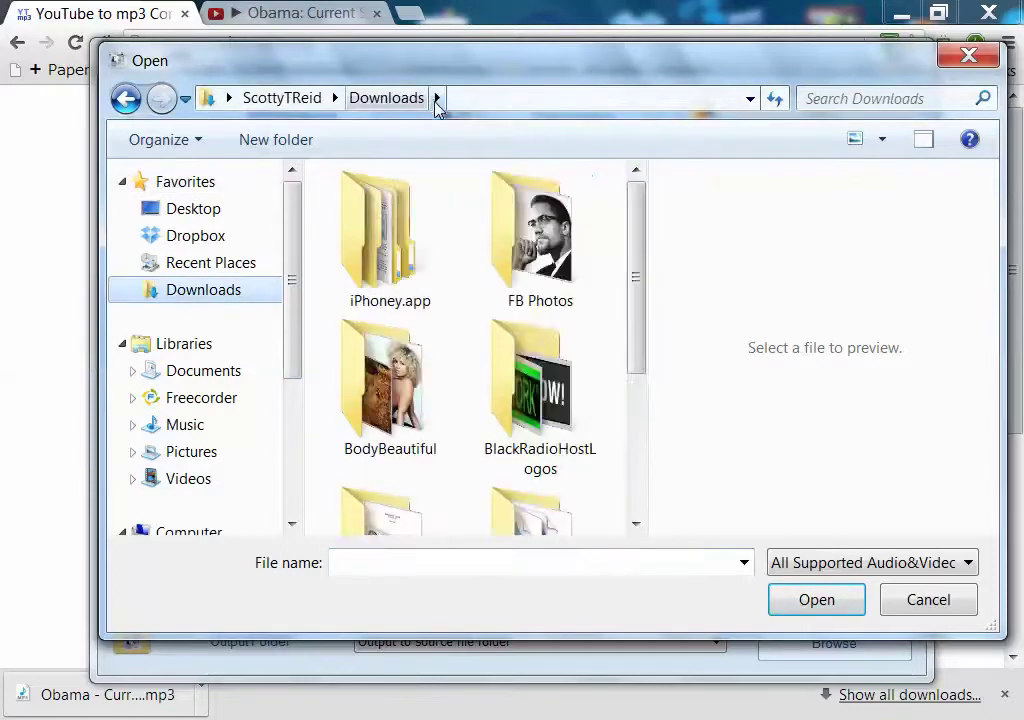
{"action": "left_click", "coordinate": [437, 98]}
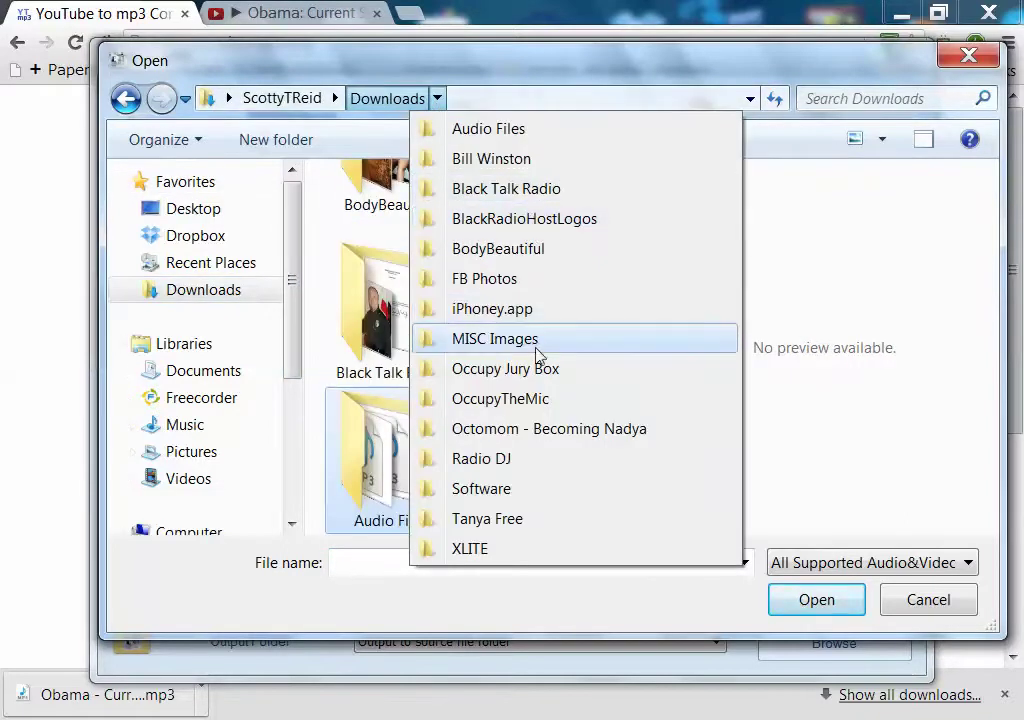
{"action": "key", "text": "Escape"}
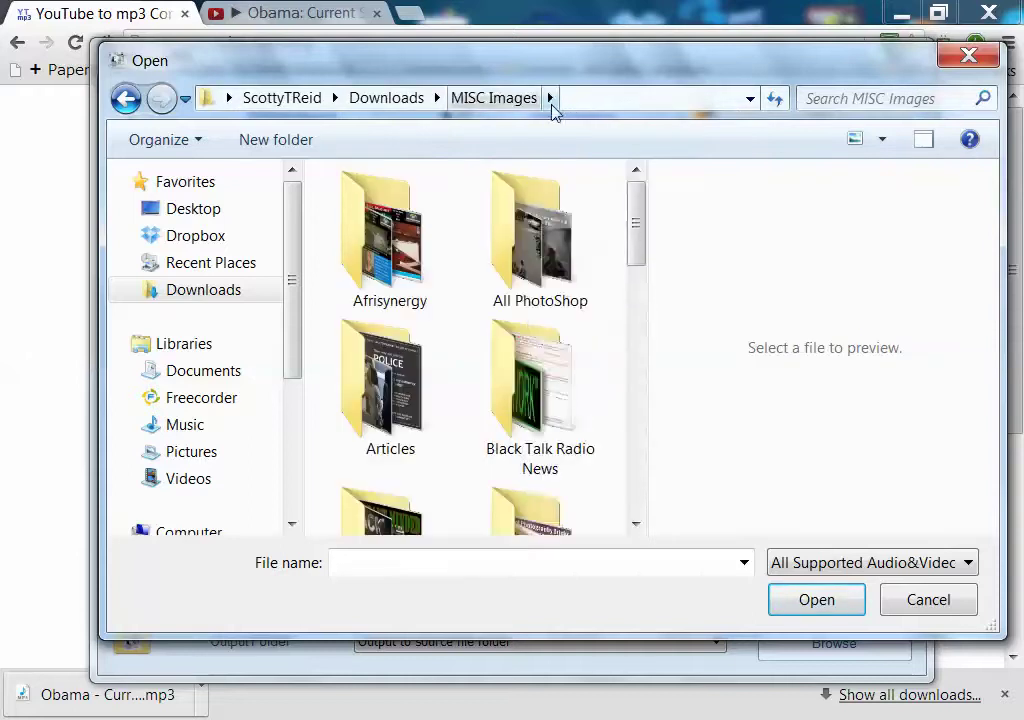
Step: Navigate through MISC Images, Clients, Black Talk Radio News, clips and 9-4-2013, adding the Obama clip
{"action": "left_click", "coordinate": [549, 98]}
{"action": "left_click", "coordinate": [640, 310]}
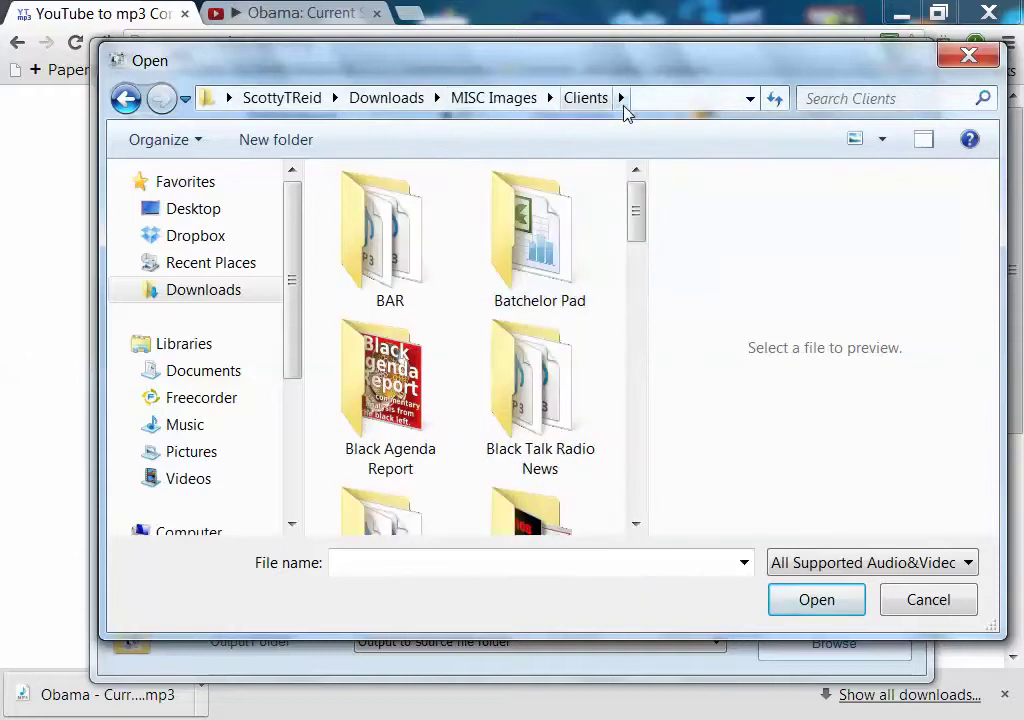
{"action": "left_click", "coordinate": [621, 99]}
{"action": "left_click", "coordinate": [686, 220]}
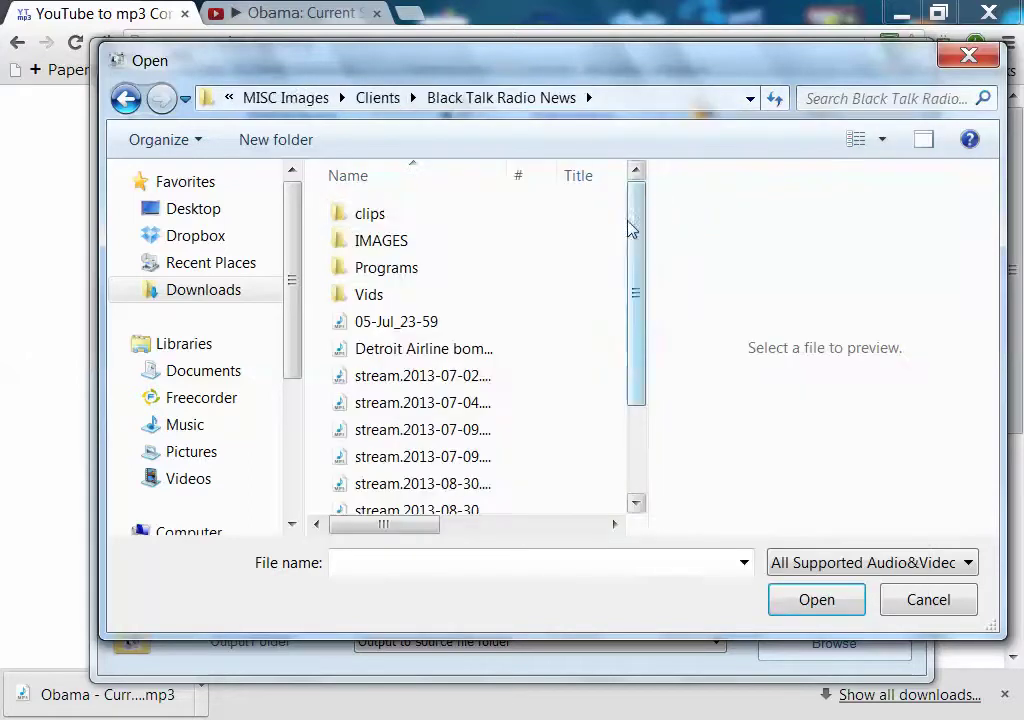
{"action": "double_click", "coordinate": [445, 216]}
{"action": "scroll", "coordinate": [542, 311], "scroll_direction": "down", "scroll_amount": 5}
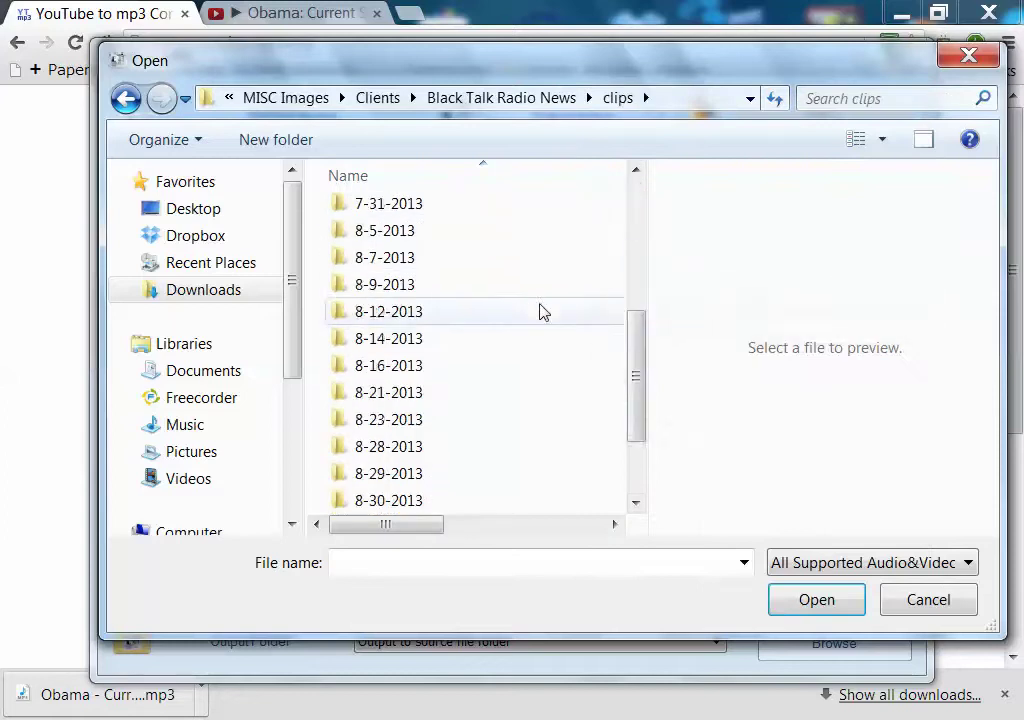
{"action": "double_click", "coordinate": [423, 447]}
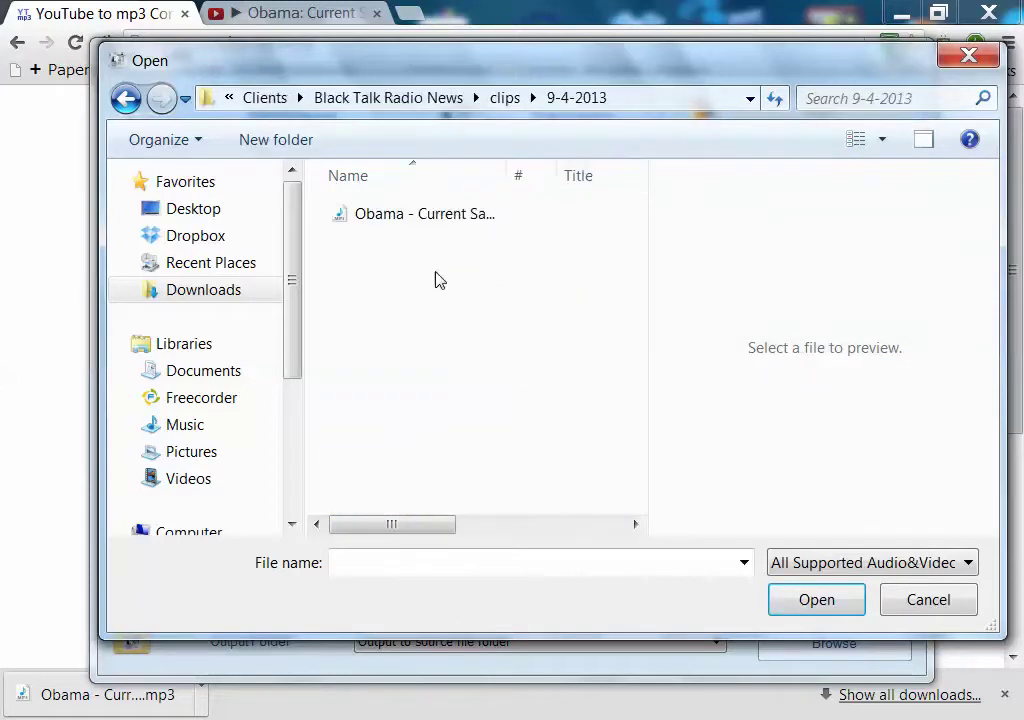
{"action": "double_click", "coordinate": [441, 222]}
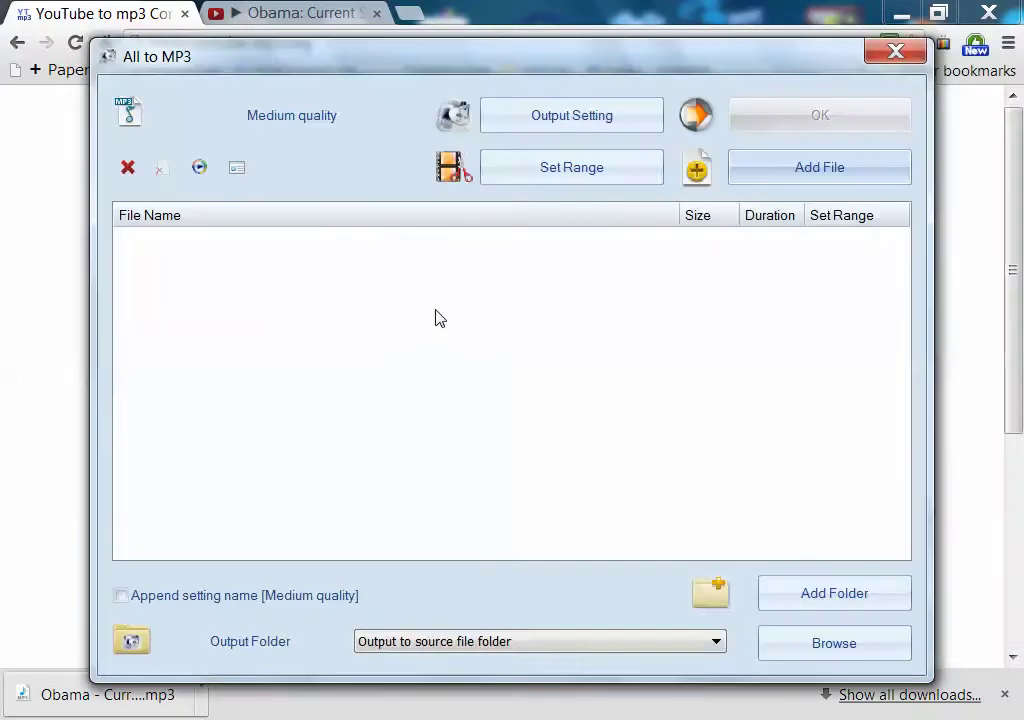
{"action": "left_click", "coordinate": [571, 118]}
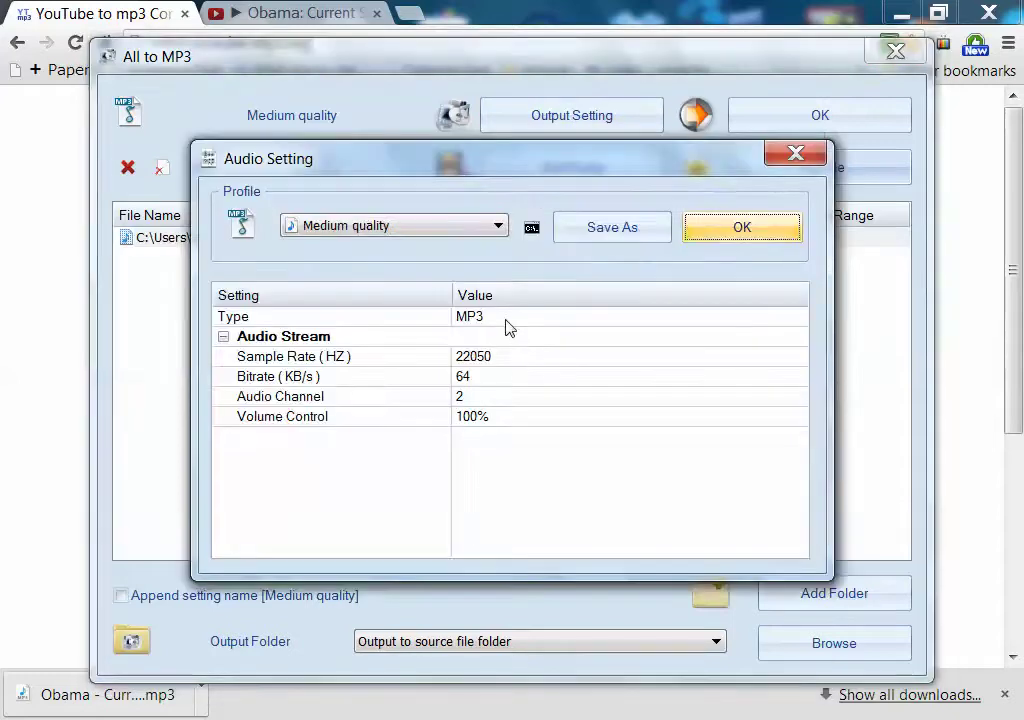
Step: Set the MP3 sample rate to 44100 Hz, keeping the volume at 100%
{"action": "left_click", "coordinate": [510, 360]}
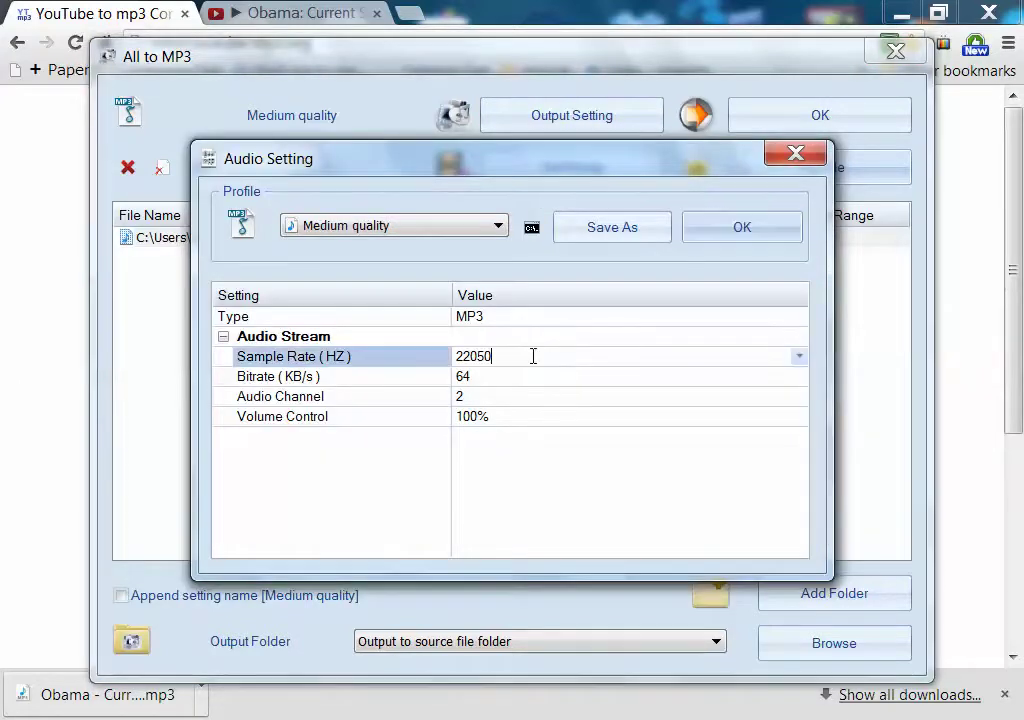
{"action": "left_click", "coordinate": [798, 357]}
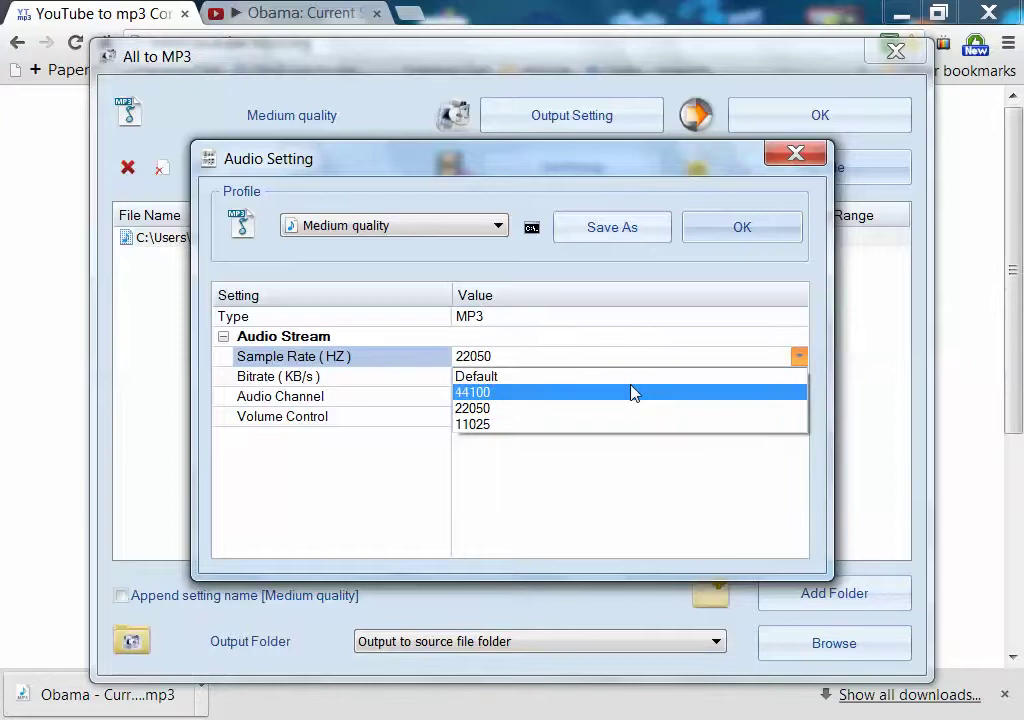
{"action": "left_click", "coordinate": [632, 392]}
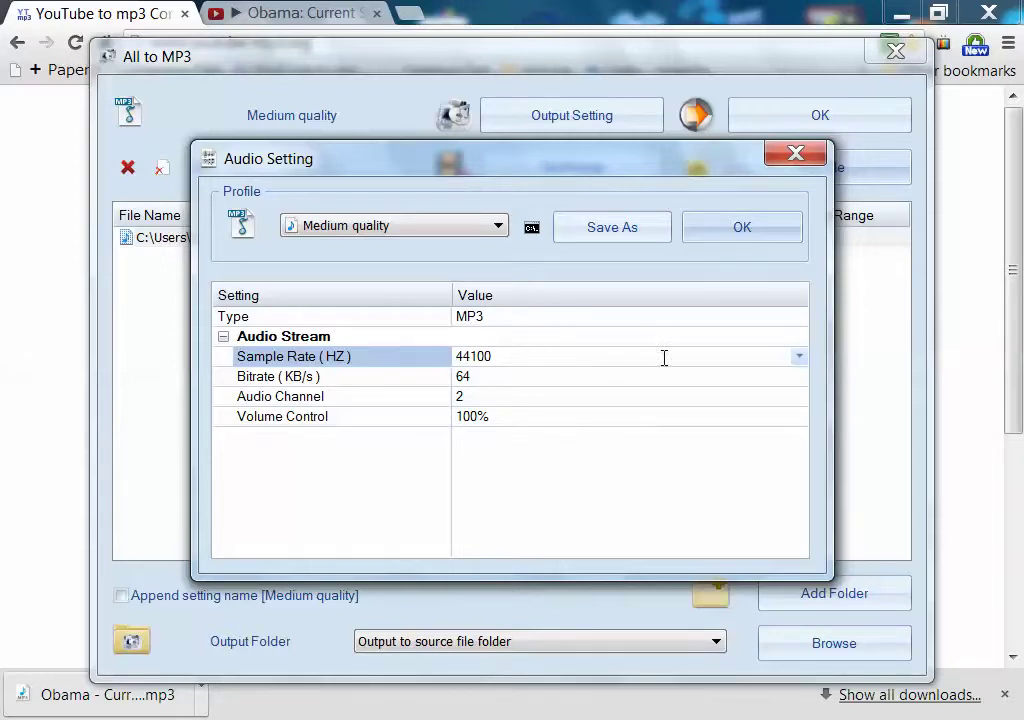
{"action": "left_click", "coordinate": [738, 416]}
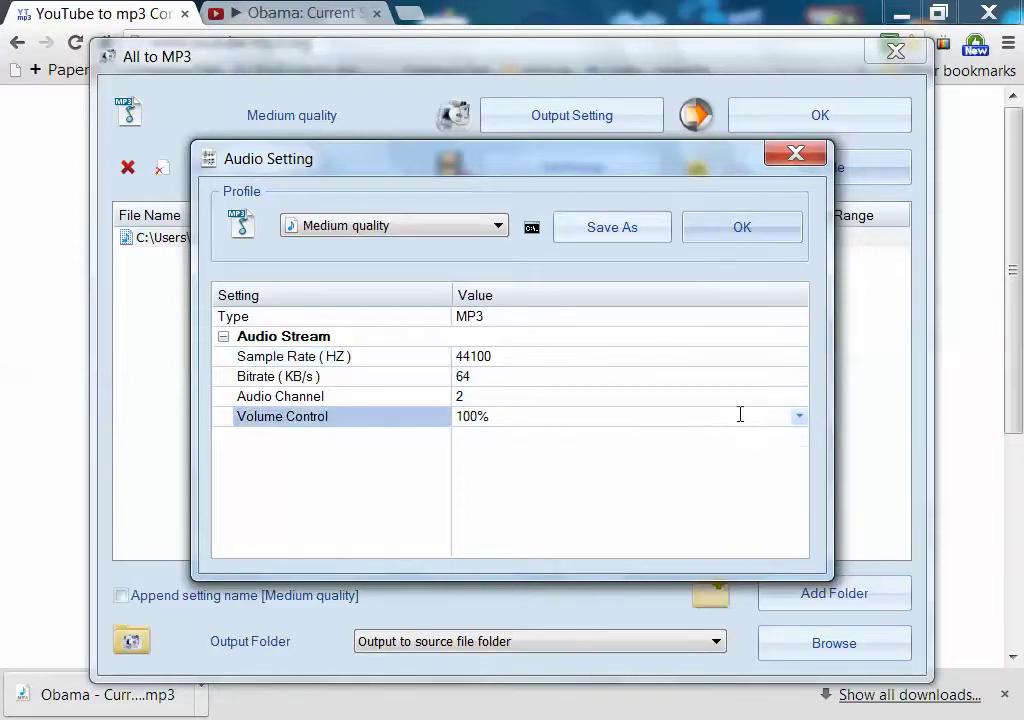
{"action": "left_click", "coordinate": [800, 417]}
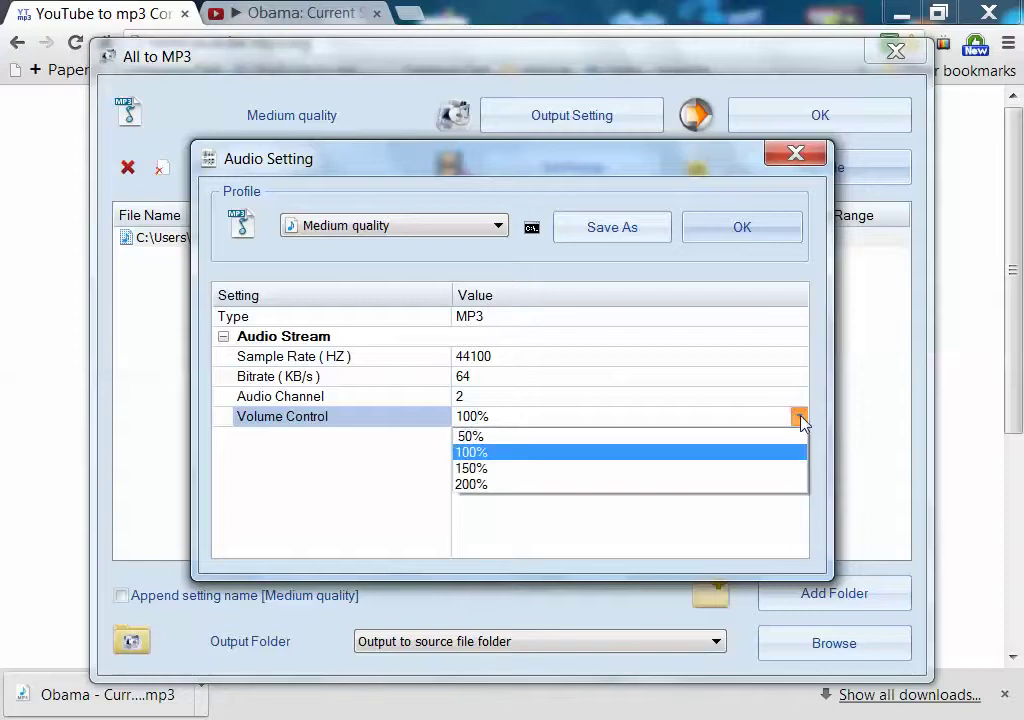
{"action": "left_click", "coordinate": [551, 411]}
{"action": "left_click", "coordinate": [512, 475]}
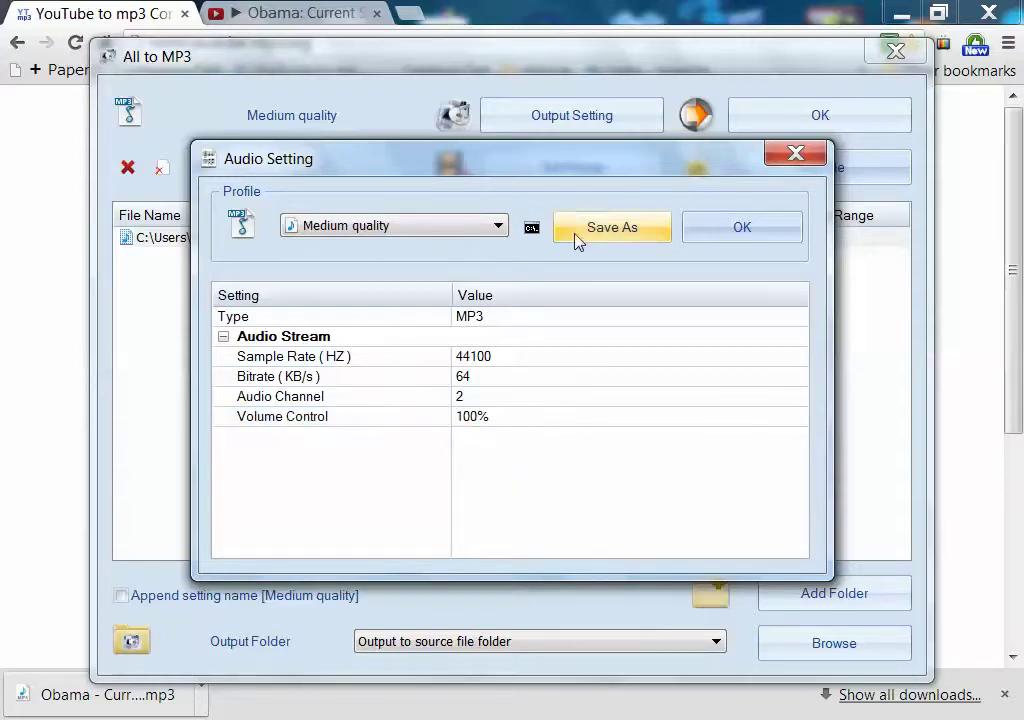
Step: Save these audio settings as a custom profile and apply them
{"action": "left_click", "coordinate": [606, 238]}
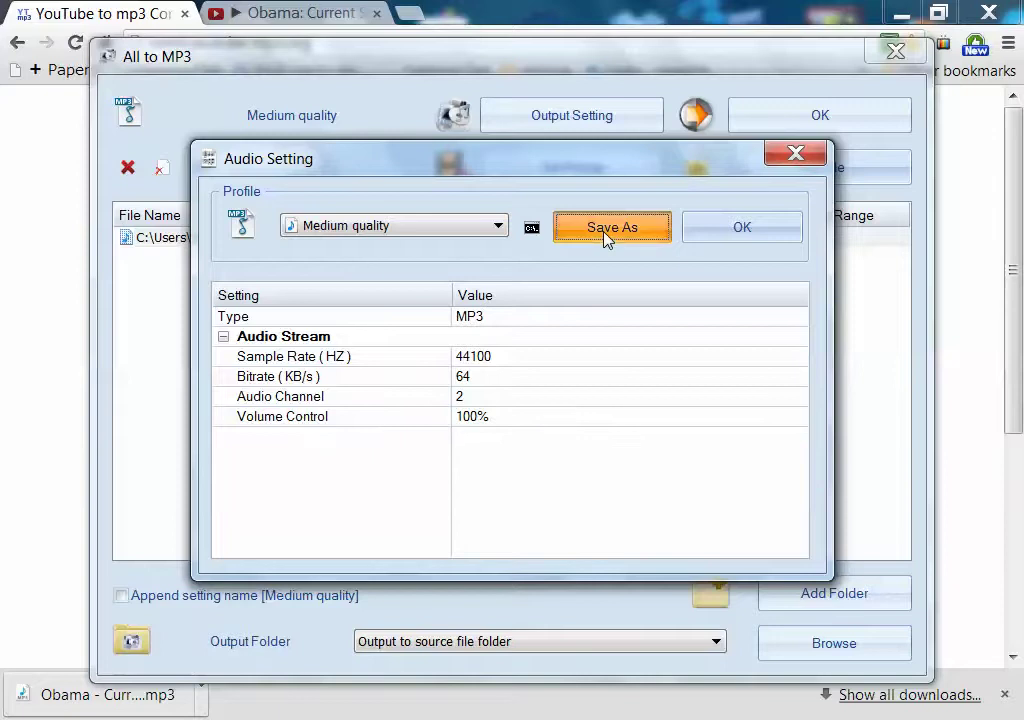
{"action": "left_click", "coordinate": [733, 399]}
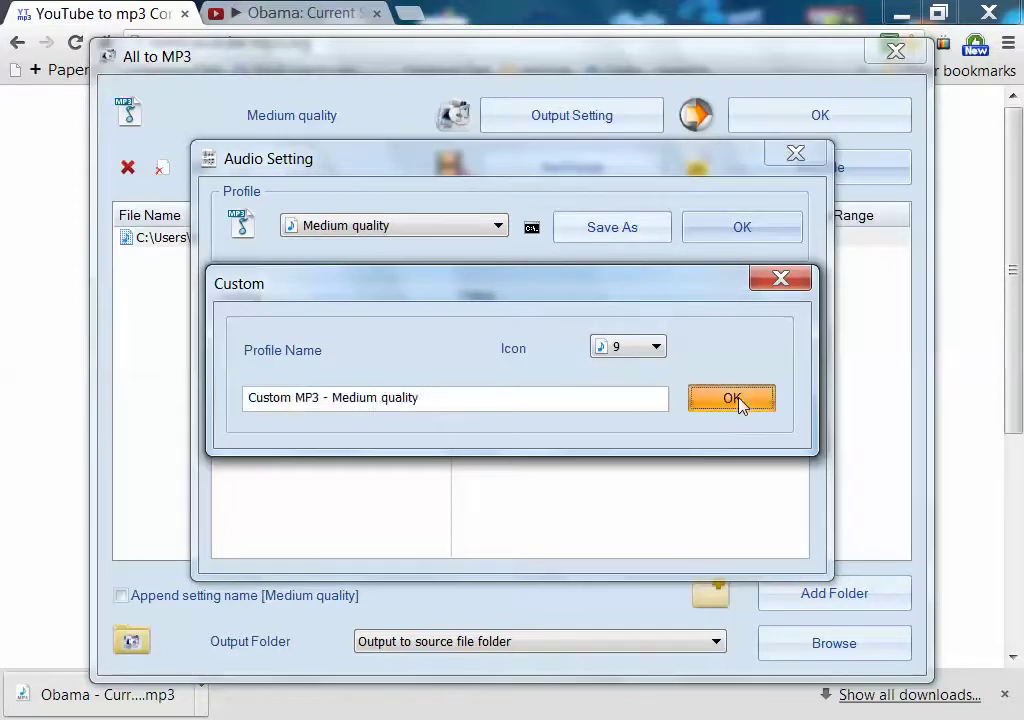
{"action": "left_click", "coordinate": [589, 432]}
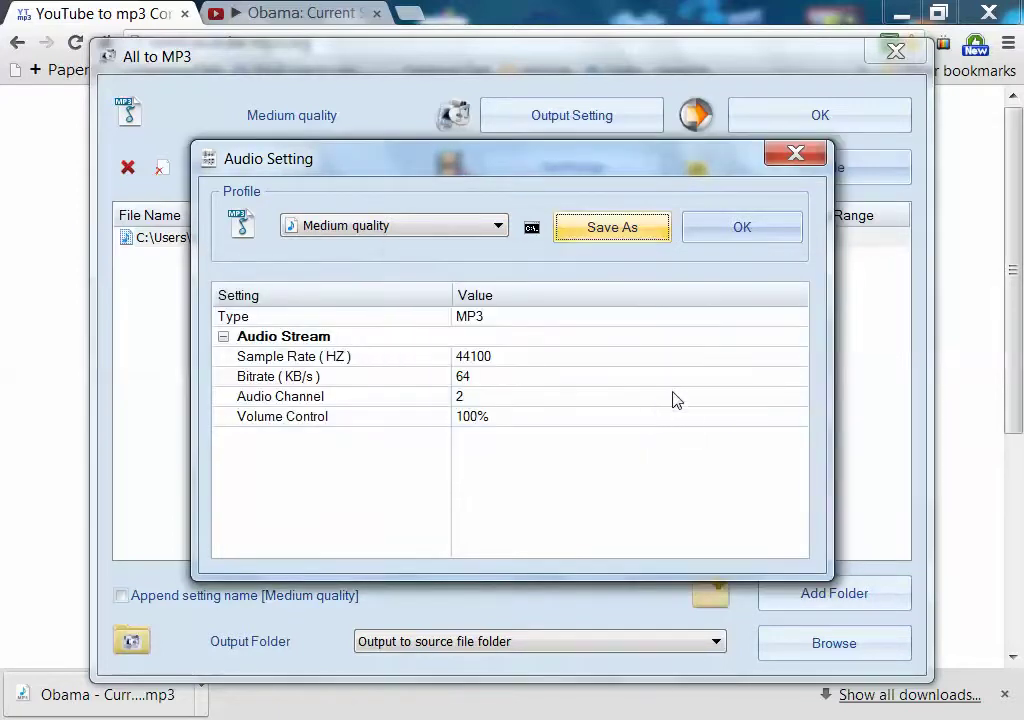
{"action": "left_click", "coordinate": [737, 229]}
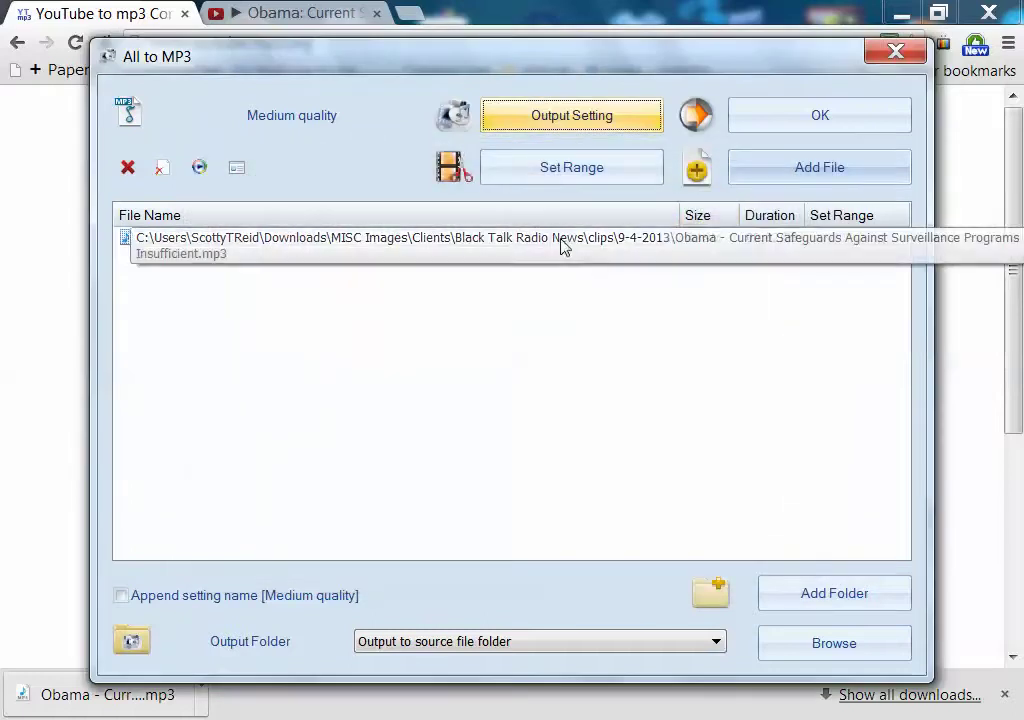
{"action": "left_click", "coordinate": [575, 178]}
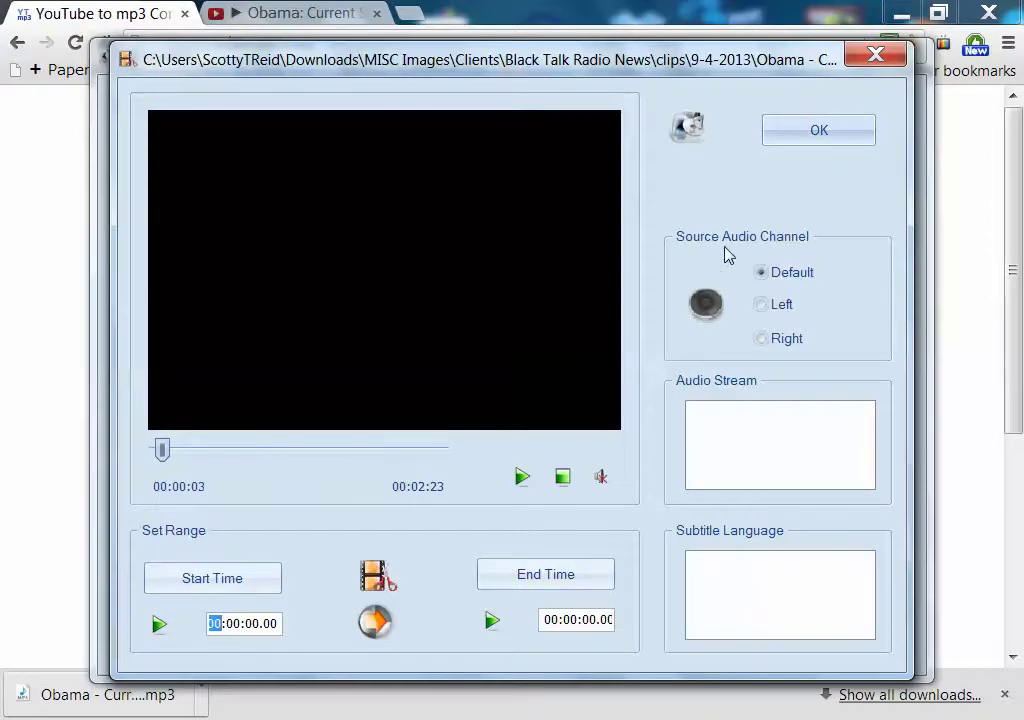
Step: Move the trimming window lower and preview the Obama clip's ending, then stop playback
{"action": "left_click_drag", "start_coordinate": [633, 68], "coordinate": [632, 133]}
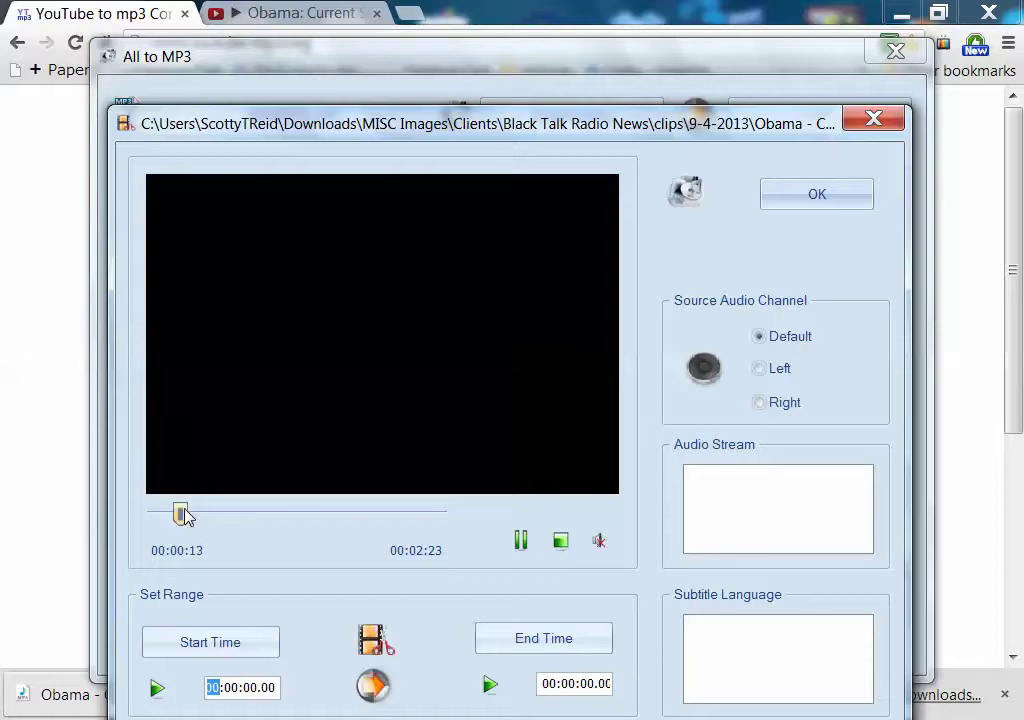
{"action": "left_click_drag", "start_coordinate": [182, 513], "coordinate": [156, 514]}
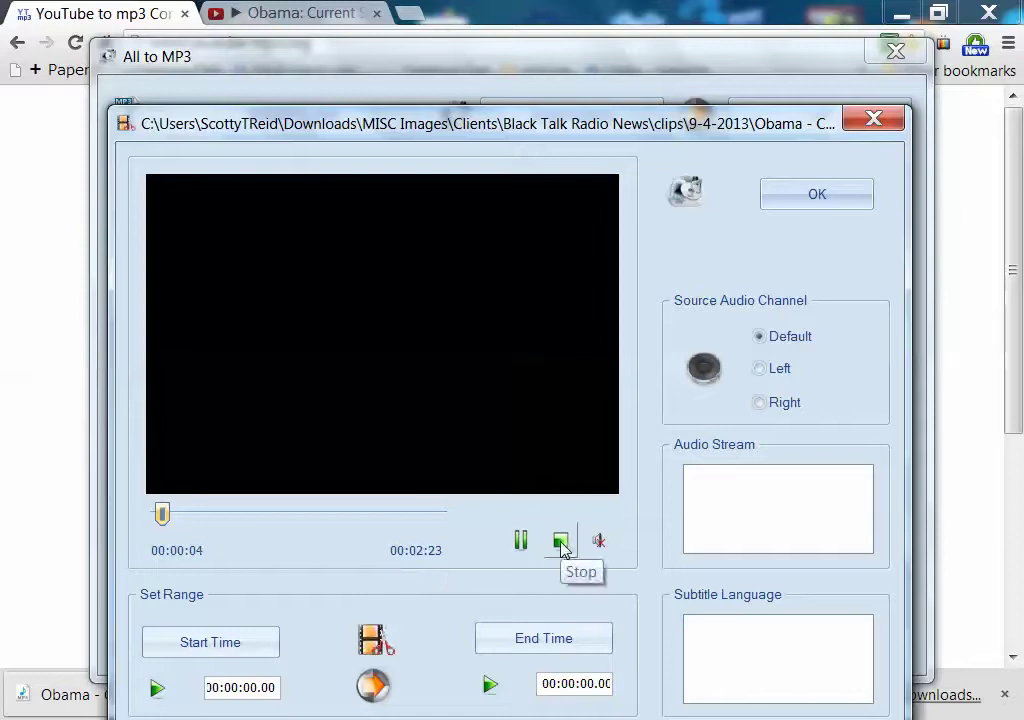
{"action": "left_click", "coordinate": [406, 520]}
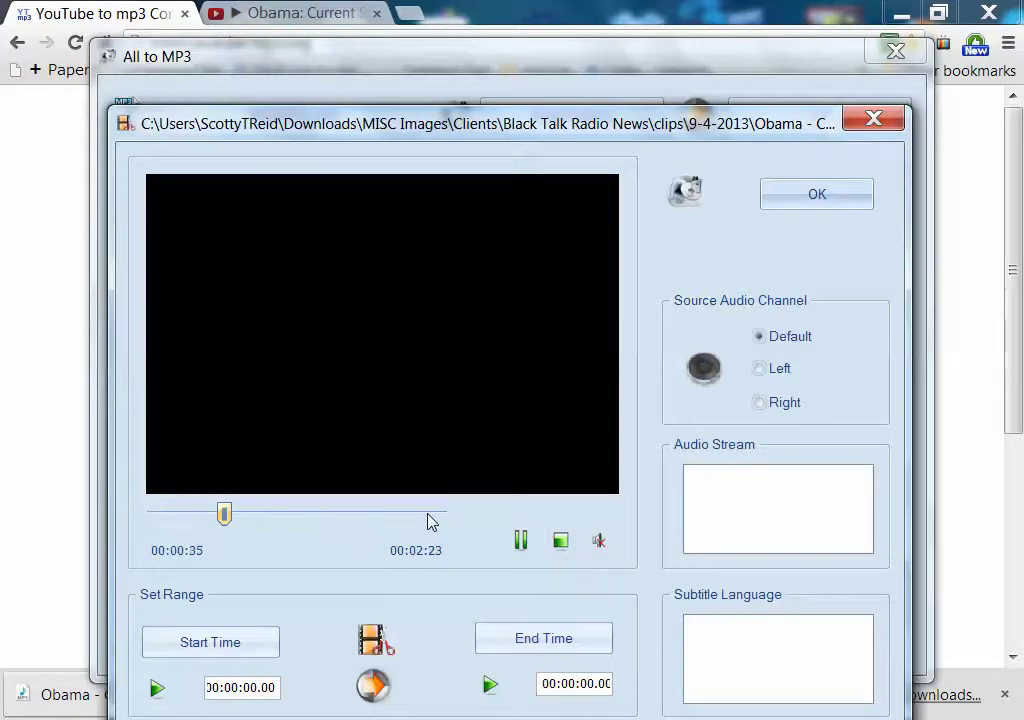
{"action": "left_click_drag", "start_coordinate": [228, 521], "coordinate": [421, 515]}
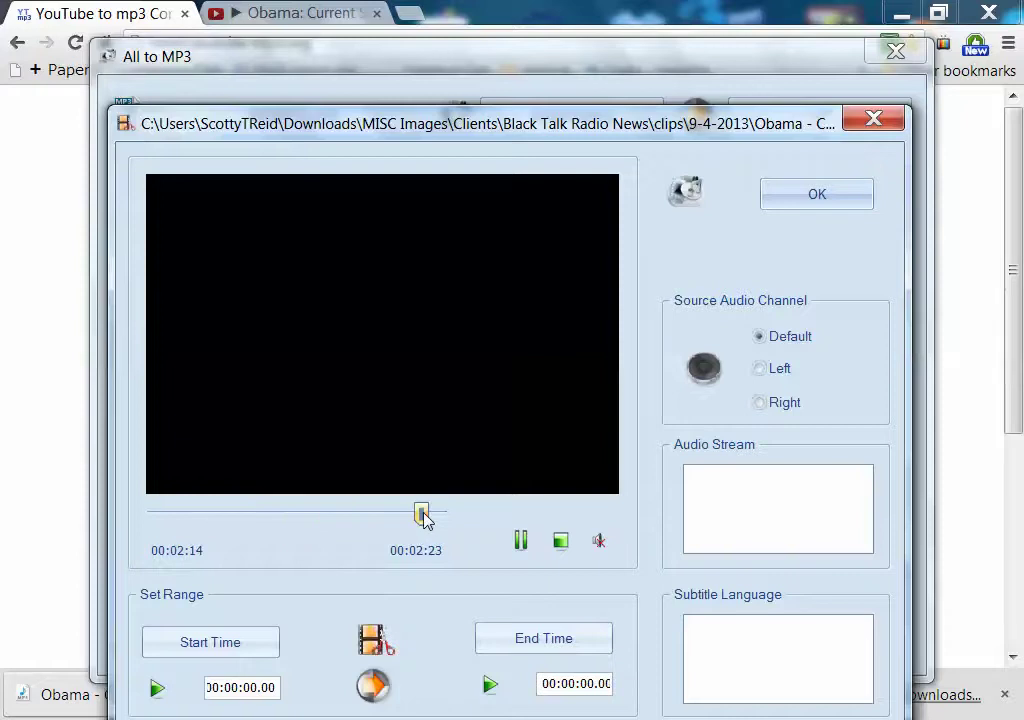
{"action": "left_click", "coordinate": [522, 550]}
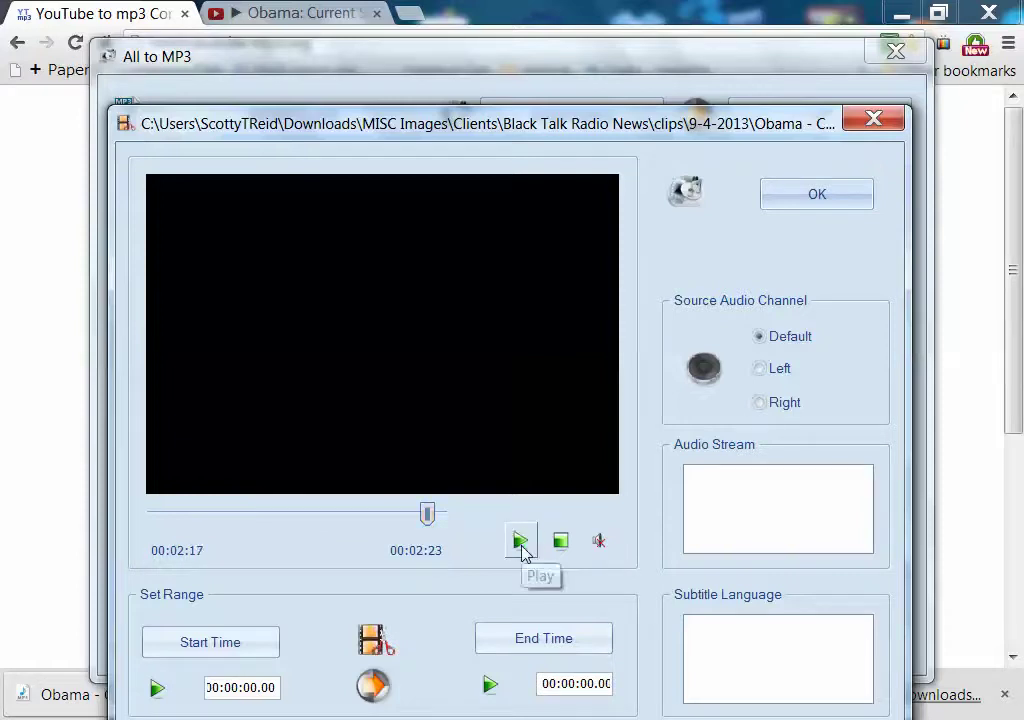
{"action": "left_click", "coordinate": [522, 550]}
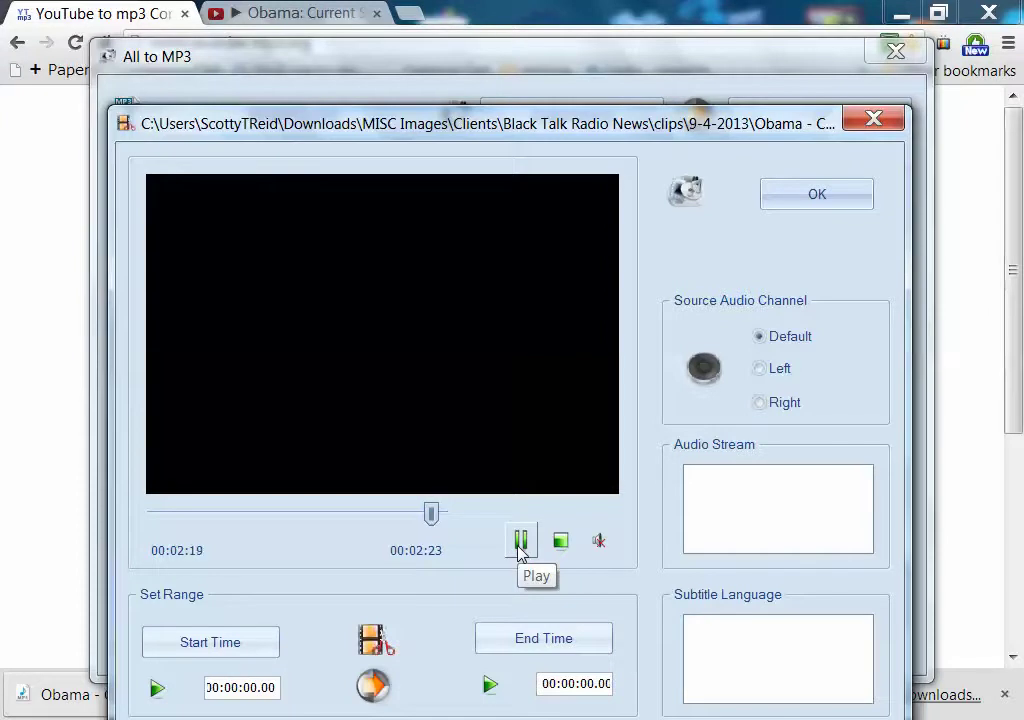
{"action": "left_click", "coordinate": [558, 545]}
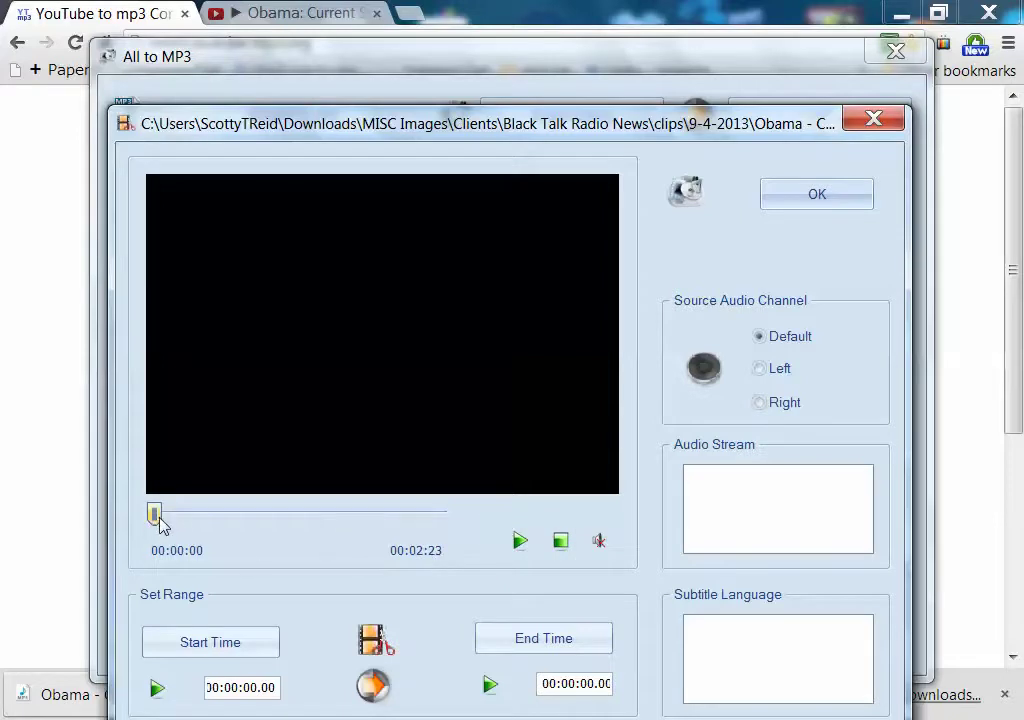
Step: Scrub the preview to 00:02:18, set it as the end time, and confirm the range
{"action": "left_click_drag", "start_coordinate": [160, 525], "coordinate": [170, 528]}
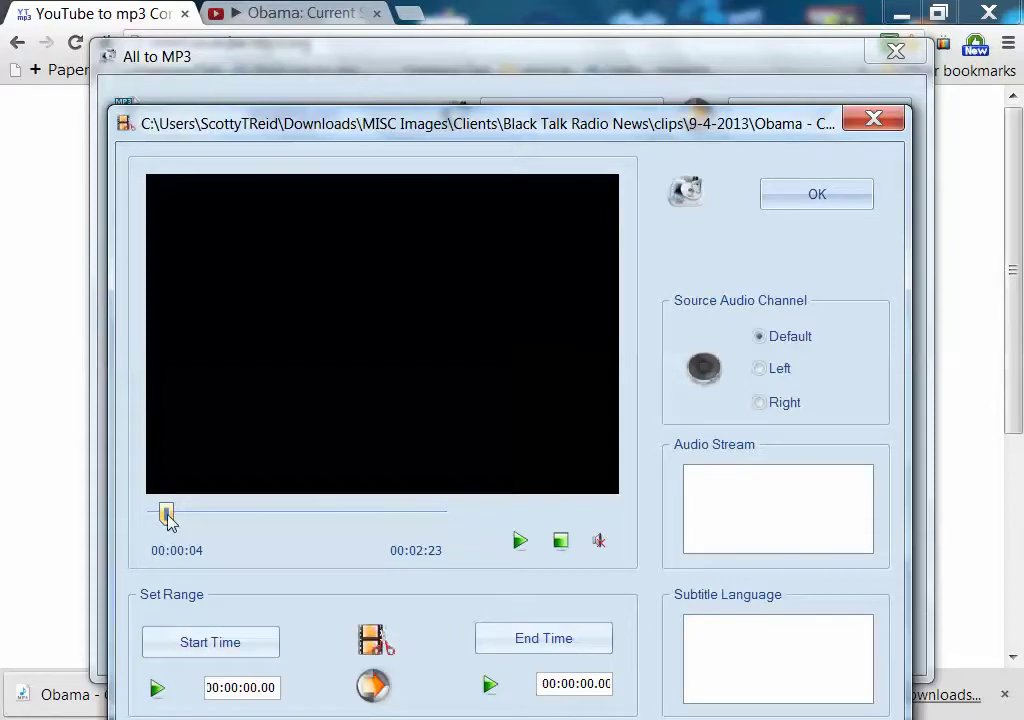
{"action": "left_click_drag", "start_coordinate": [166, 515], "coordinate": [432, 527]}
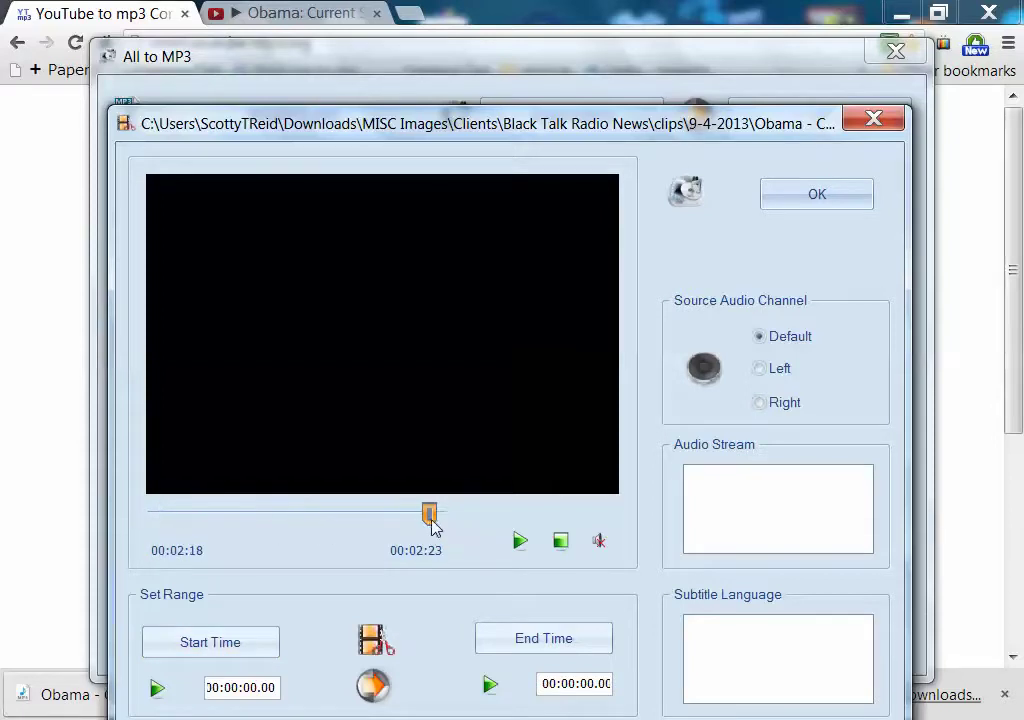
{"action": "left_click", "coordinate": [524, 544]}
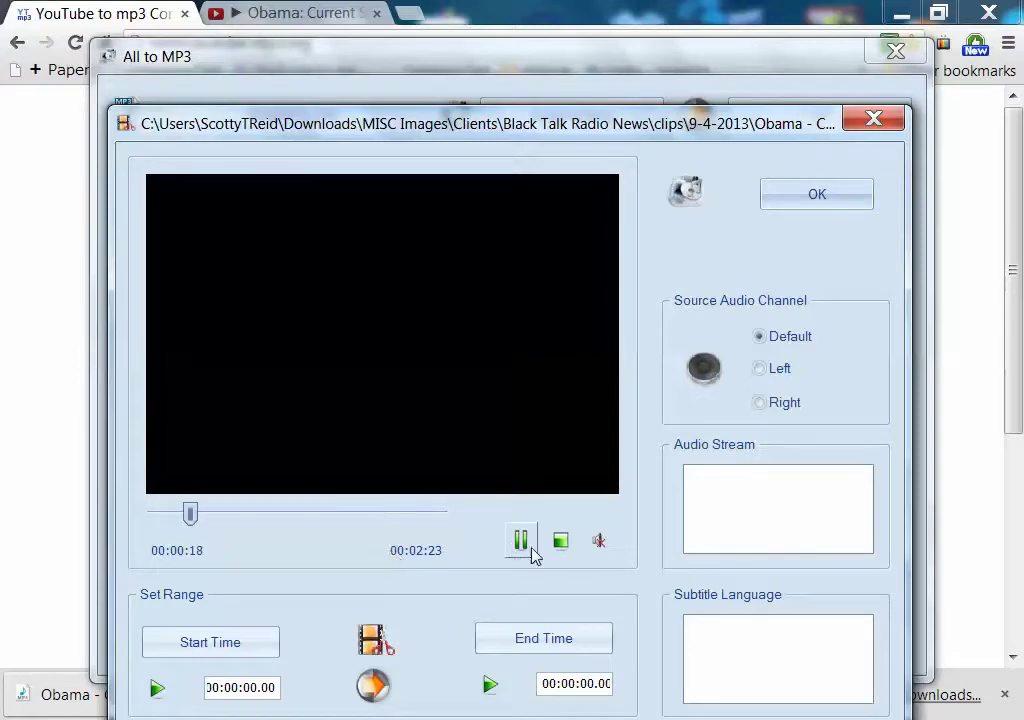
{"action": "left_click", "coordinate": [520, 540]}
{"action": "left_click", "coordinate": [407, 518]}
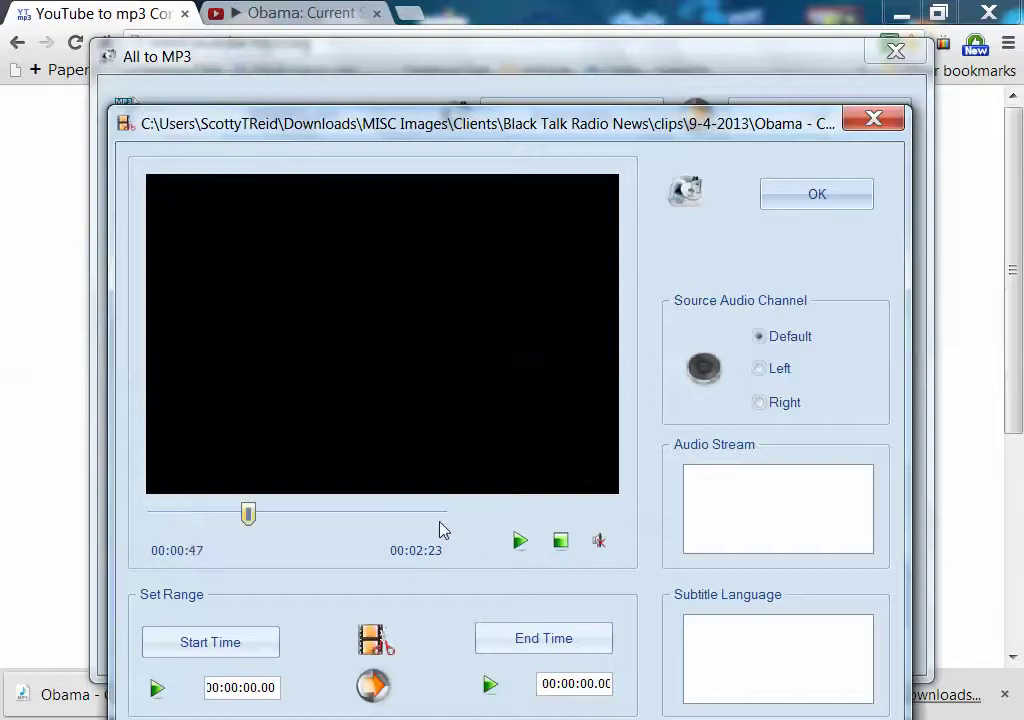
{"action": "left_click", "coordinate": [411, 518]}
{"action": "left_click", "coordinate": [416, 519]}
{"action": "left_click", "coordinate": [418, 520]}
{"action": "left_click", "coordinate": [521, 541]}
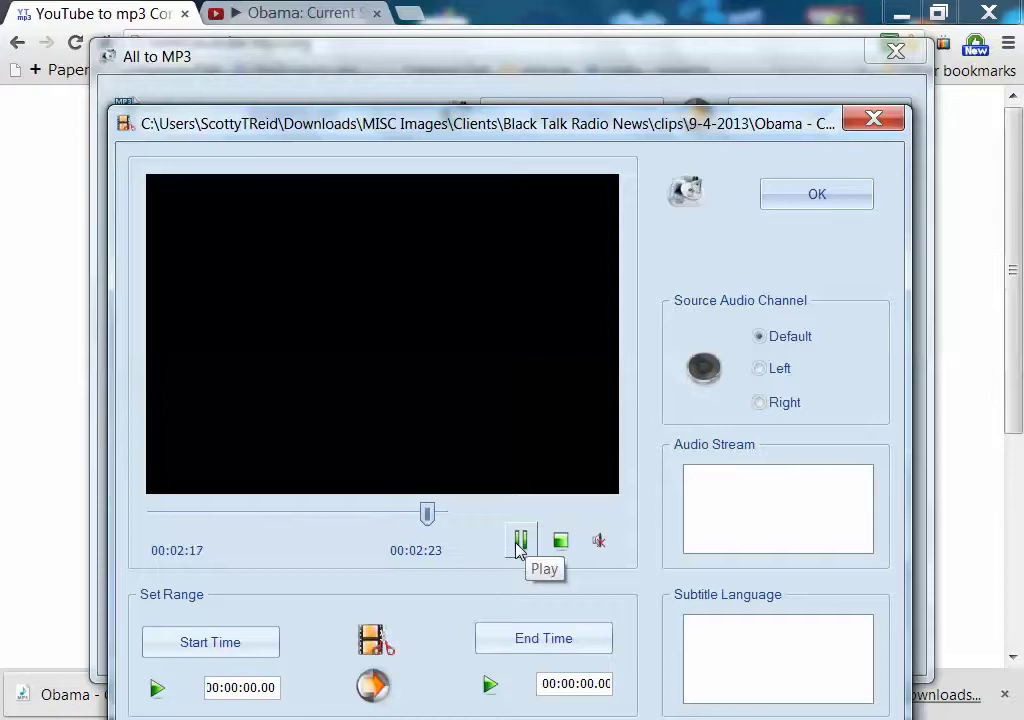
{"action": "left_click", "coordinate": [519, 546]}
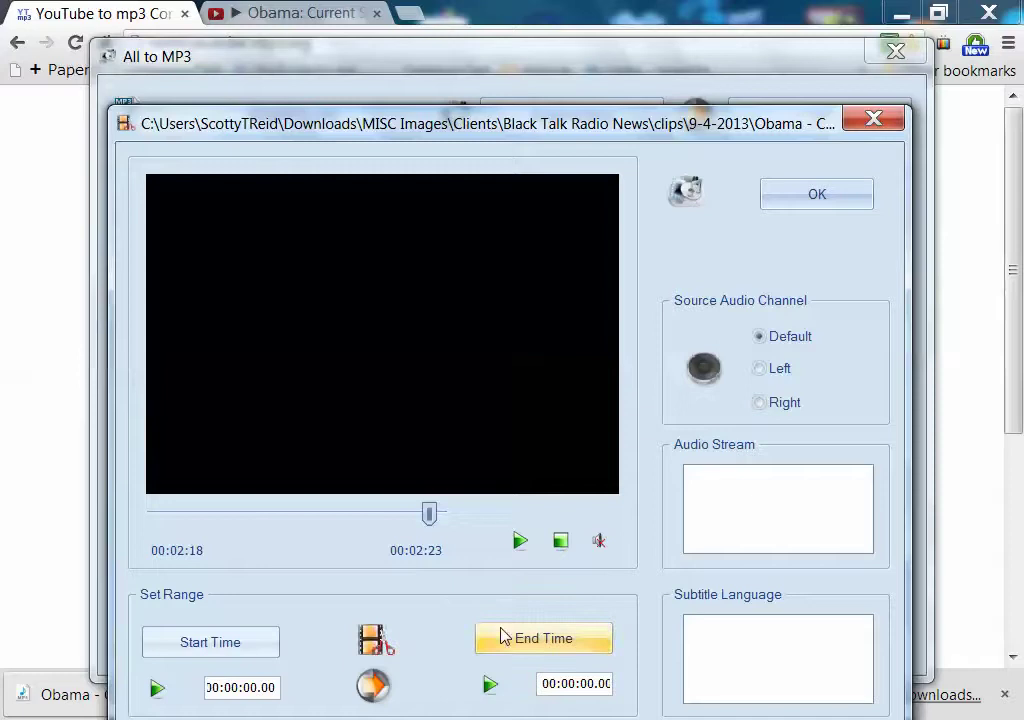
{"action": "left_click", "coordinate": [565, 650]}
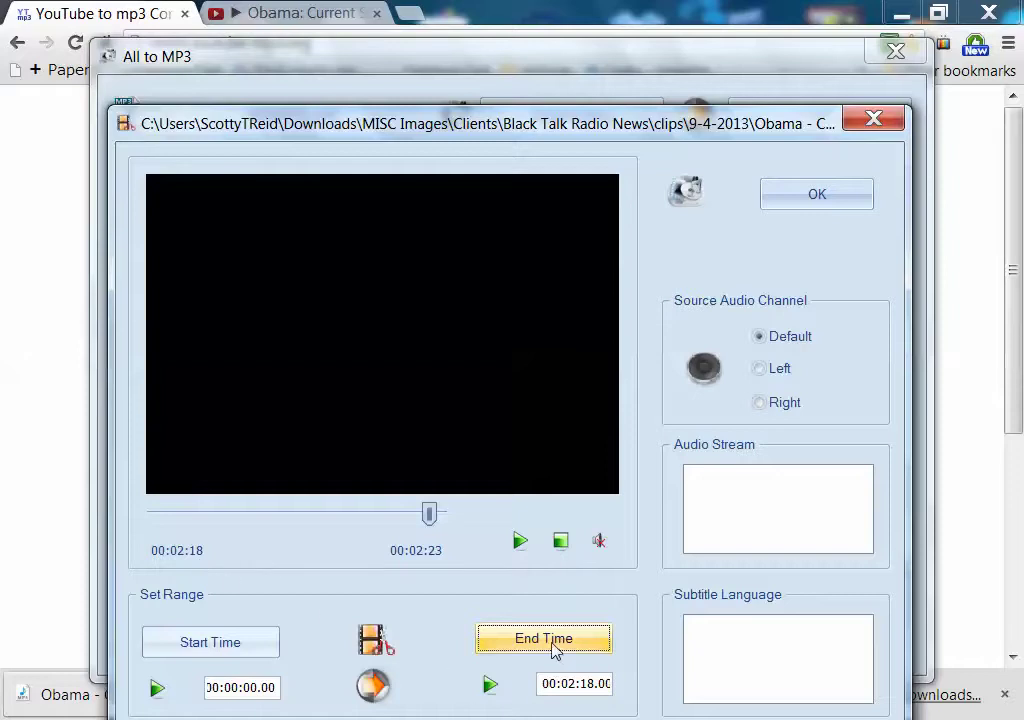
{"action": "left_click", "coordinate": [817, 198]}
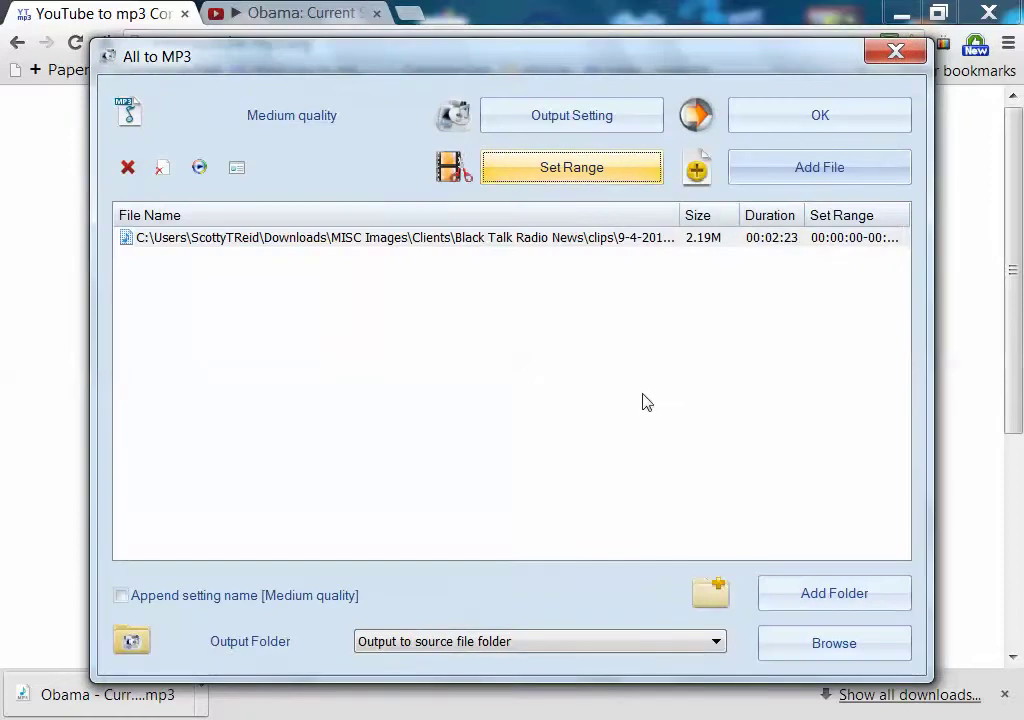
Step: Confirm the MP3 job and run the trimmed Obama clip's conversion to completion
{"action": "left_click", "coordinate": [820, 116]}
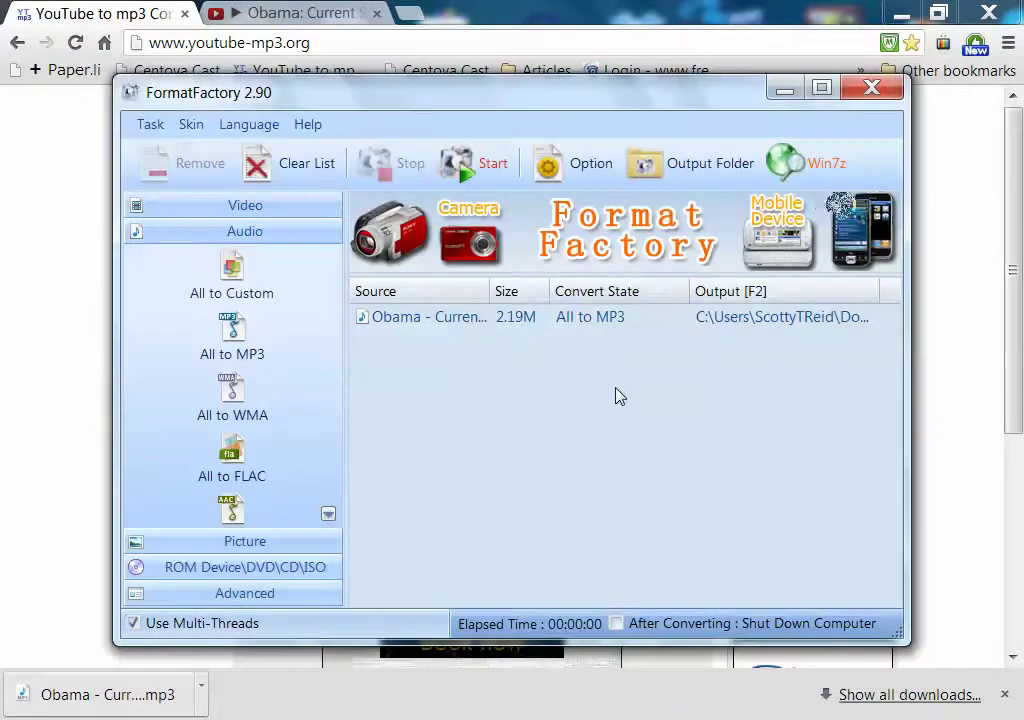
{"action": "left_click", "coordinate": [558, 317]}
{"action": "left_click", "coordinate": [476, 178]}
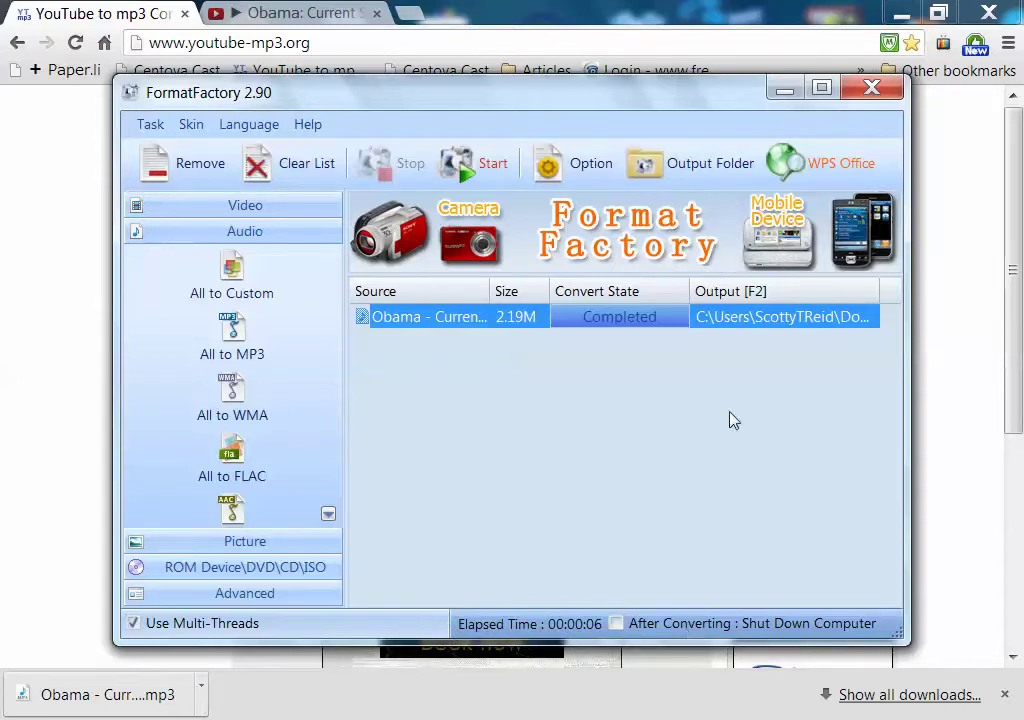
{"action": "left_click", "coordinate": [787, 92]}
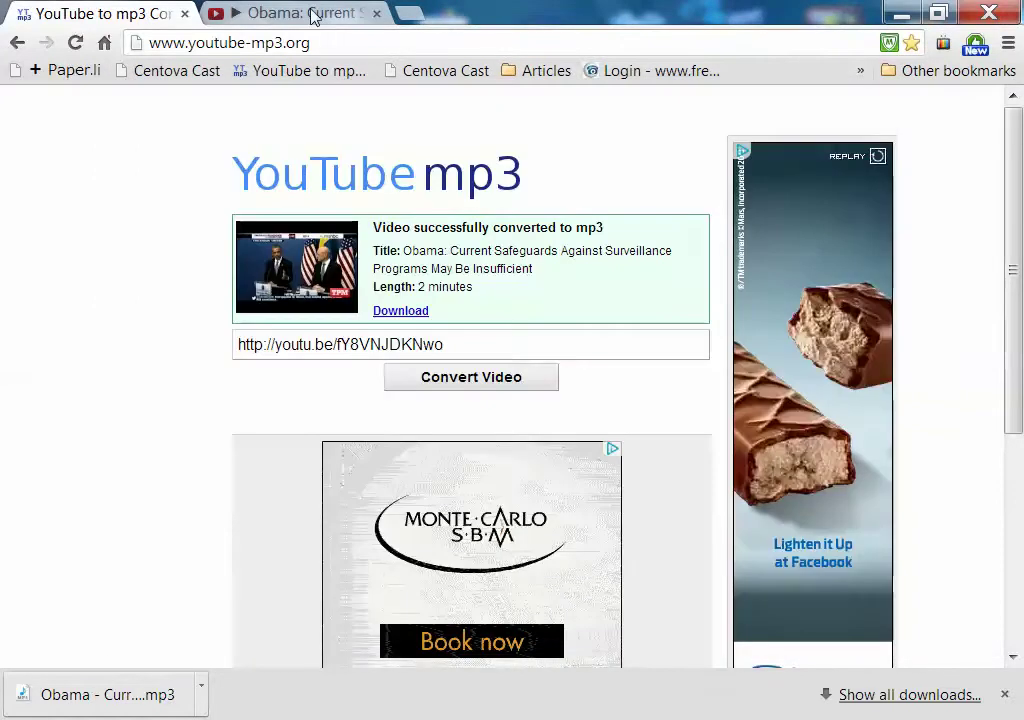
Step: Open the Google Class Action Lawsuit Heads to Court video from the Articles bookmark folder
{"action": "left_click", "coordinate": [310, 14]}
{"action": "left_click", "coordinate": [860, 71]}
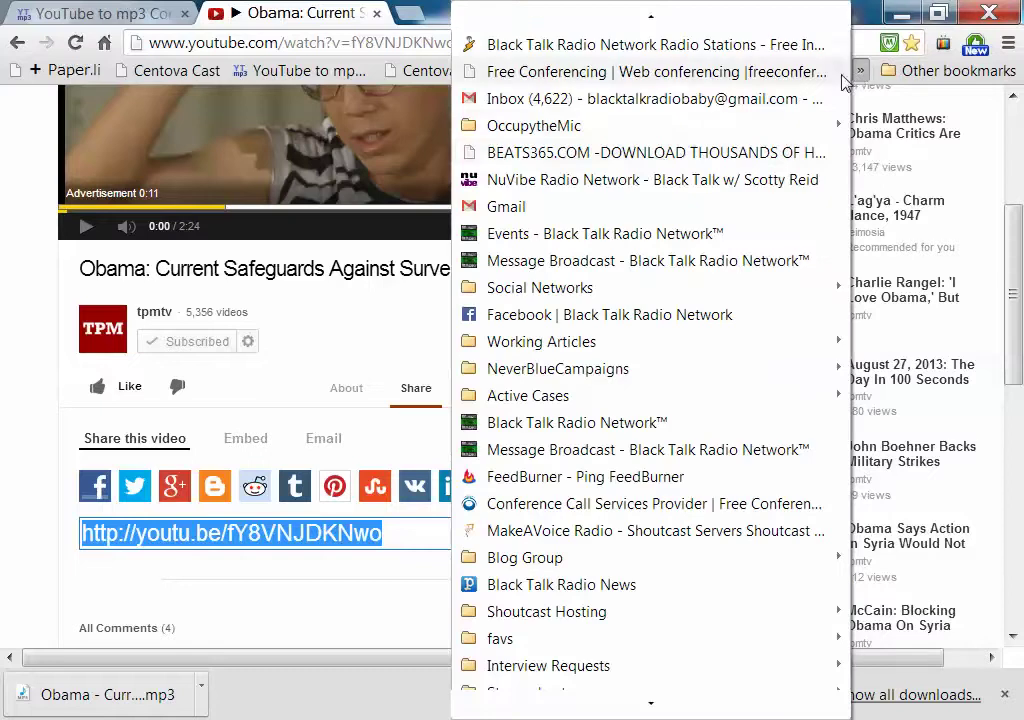
{"action": "left_click", "coordinate": [343, 322]}
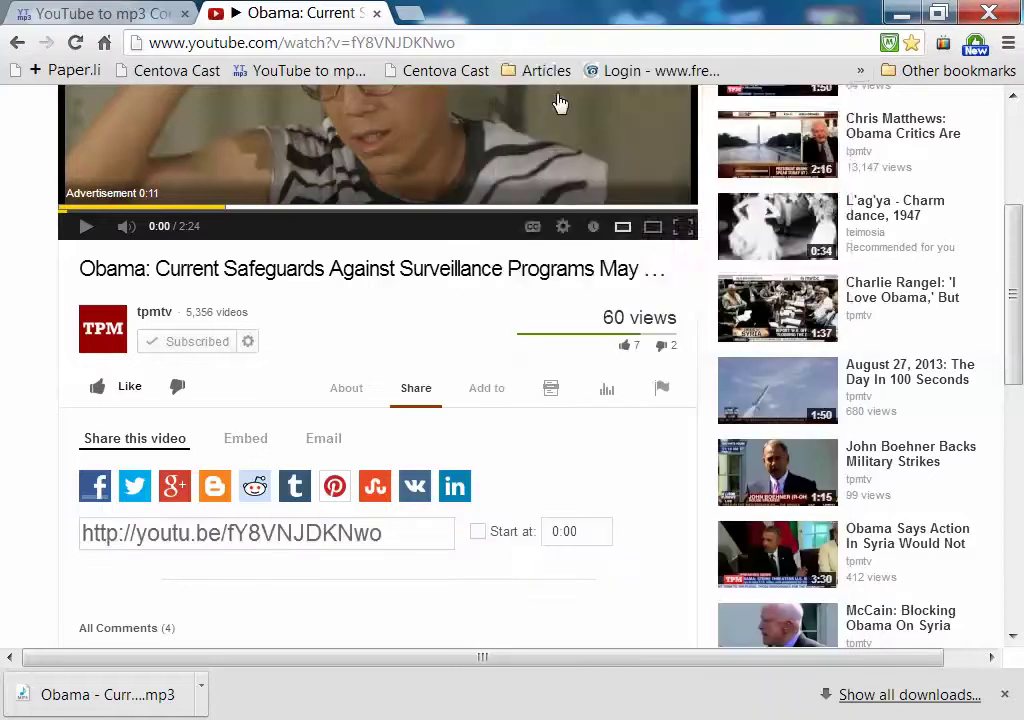
{"action": "left_click", "coordinate": [549, 71]}
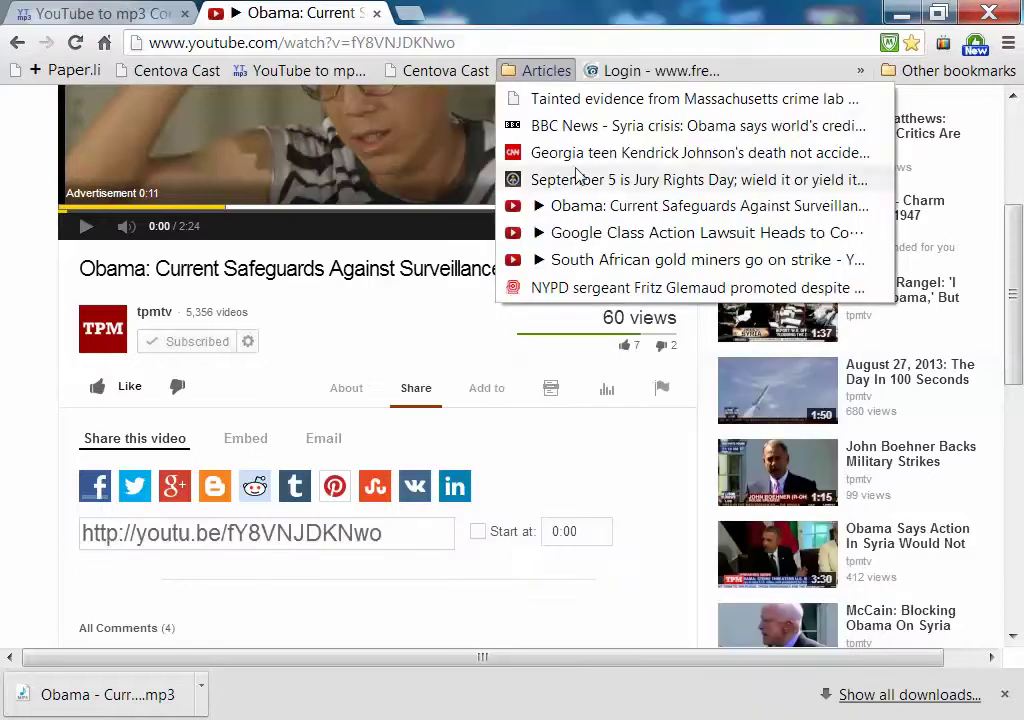
{"action": "left_click", "coordinate": [607, 237]}
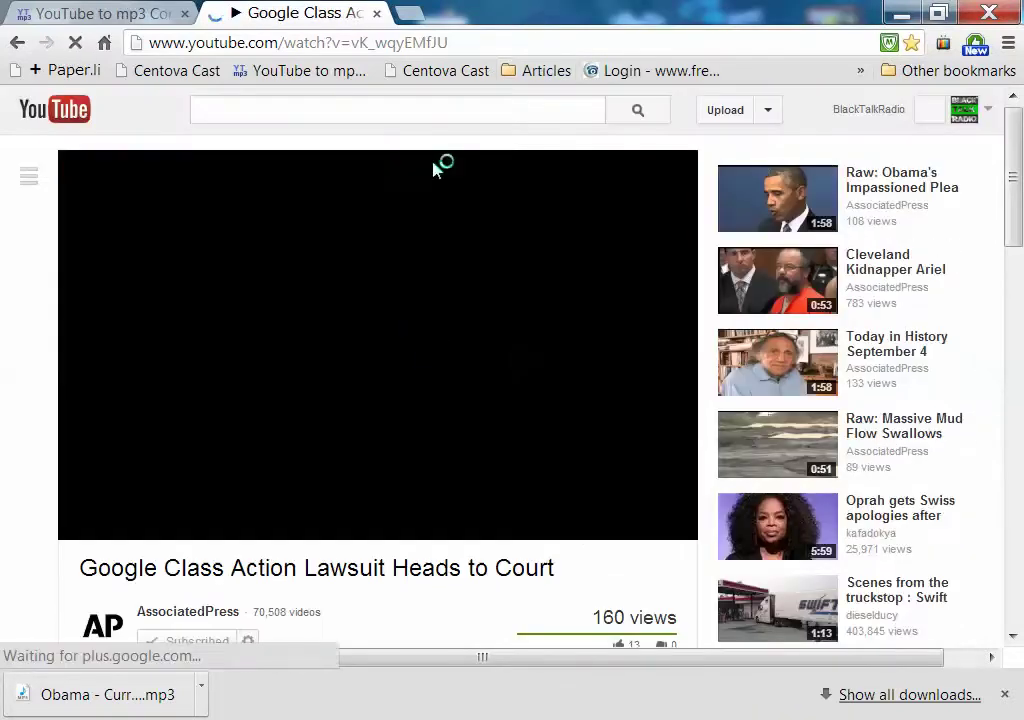
Step: Copy the video's web address and go back to the youtube-mp3.org converter tab
{"action": "left_click", "coordinate": [457, 43]}
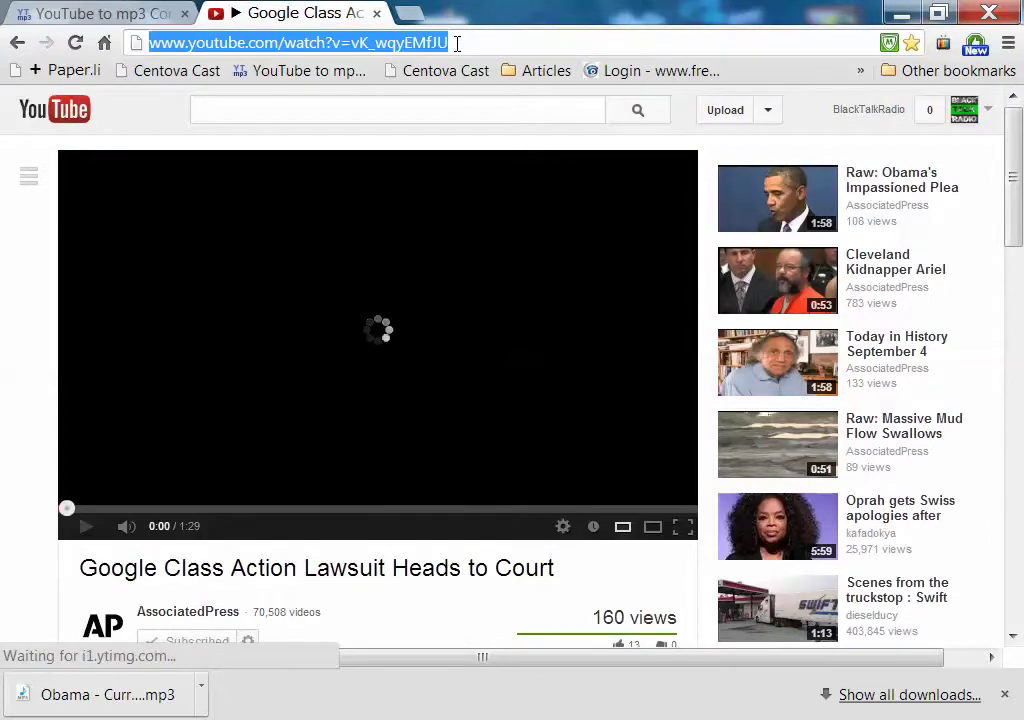
{"action": "right_click", "coordinate": [457, 44]}
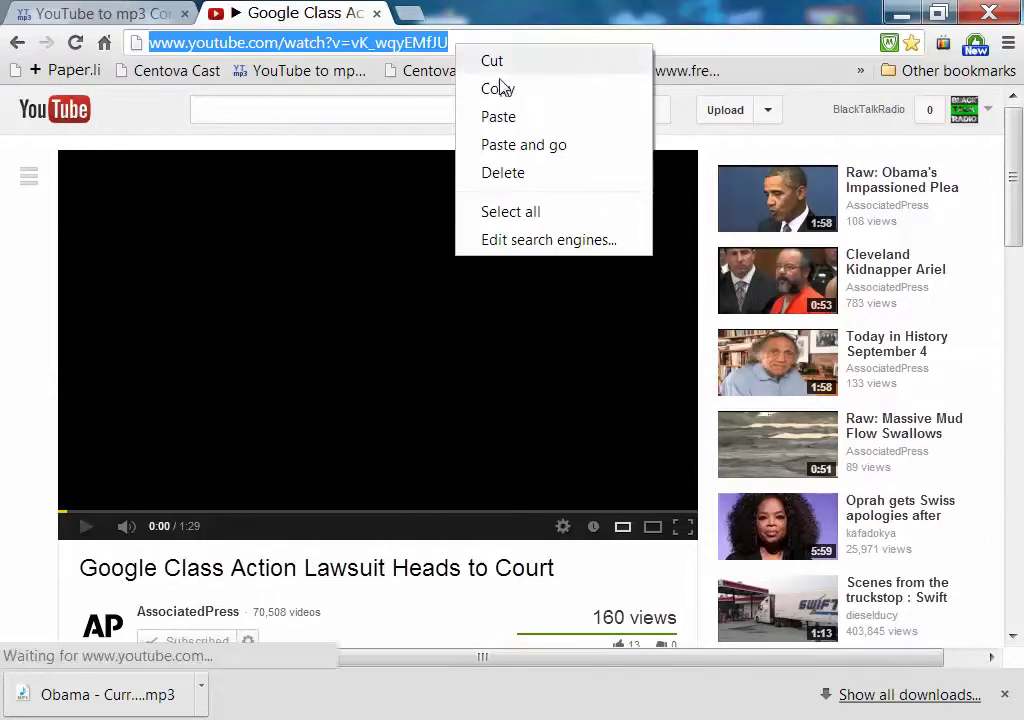
{"action": "left_click", "coordinate": [508, 96]}
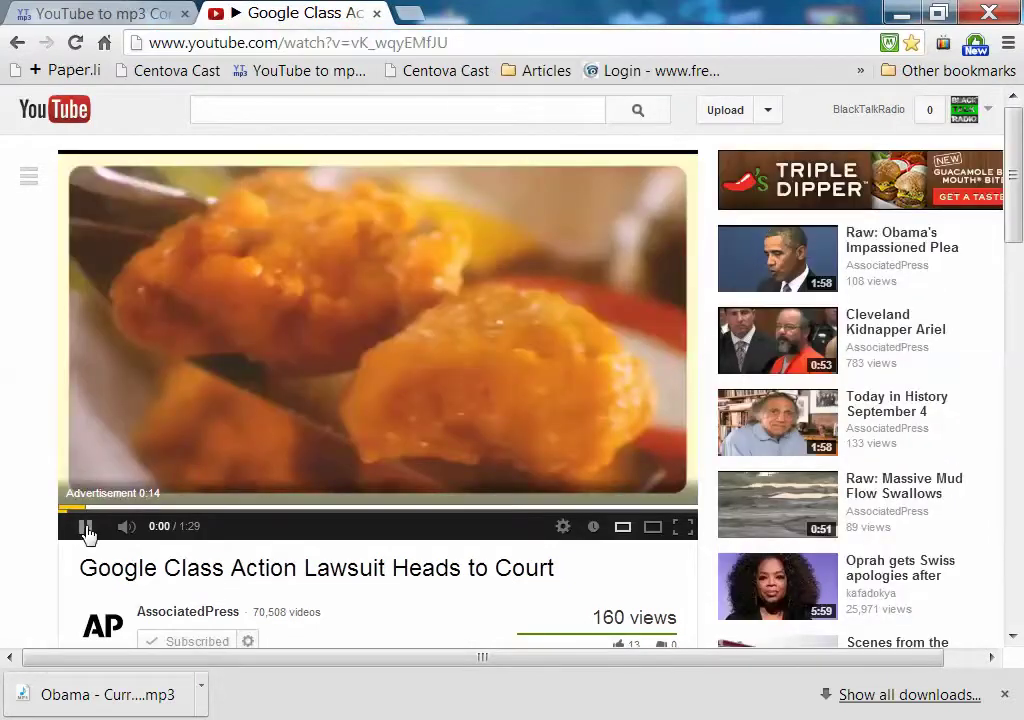
{"action": "left_click", "coordinate": [115, 13]}
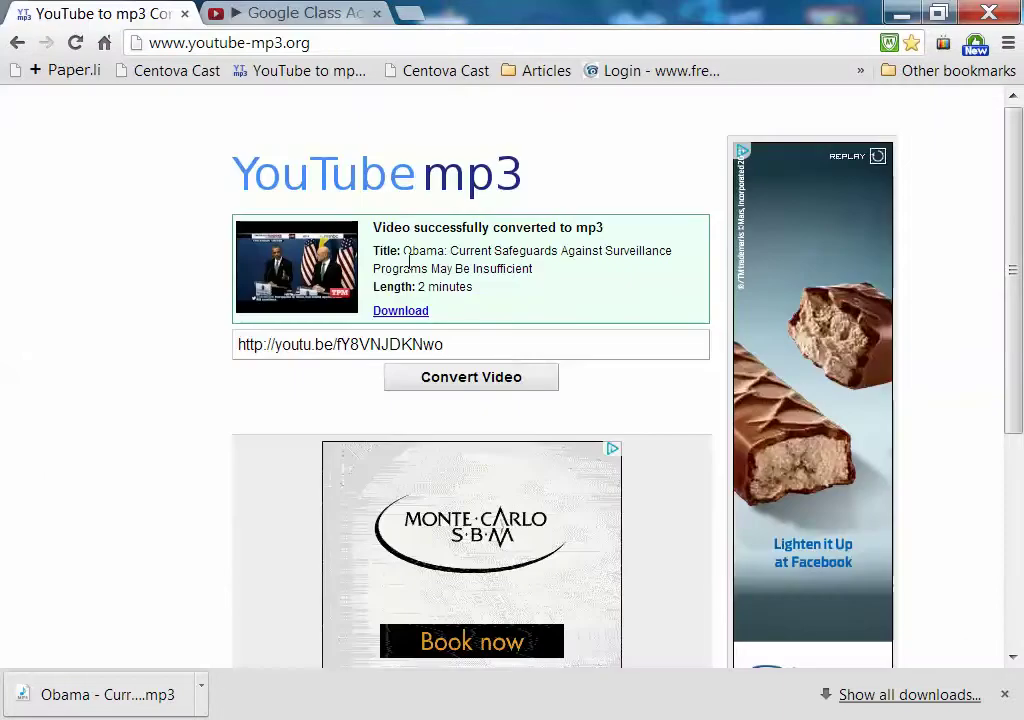
Step: Replace the Obama link with the Google Class Action URL, convert it, and dismiss the hotel ad
{"action": "left_click", "coordinate": [483, 343]}
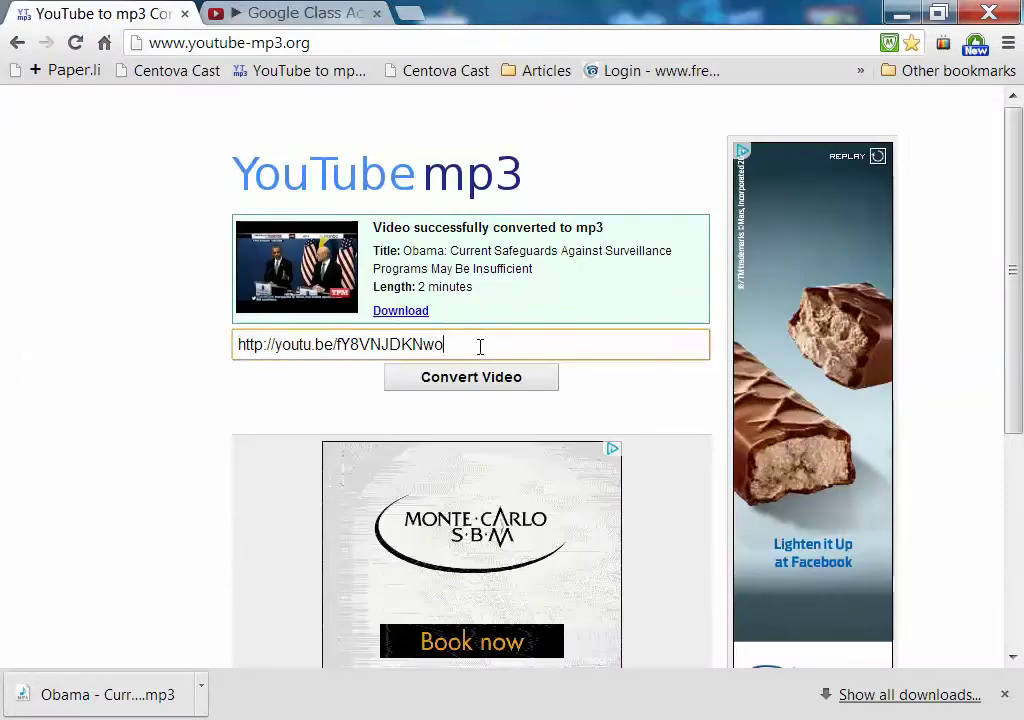
{"action": "key", "text": "ctrl+a"}
{"action": "key", "text": "ctrl+v"}
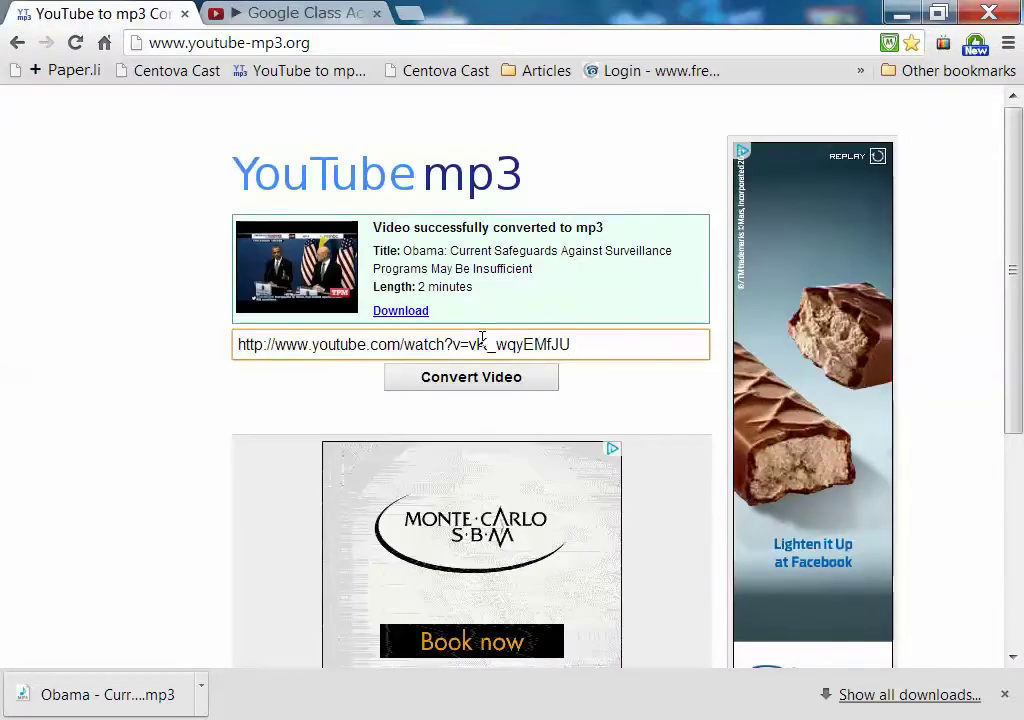
{"action": "left_click", "coordinate": [466, 386]}
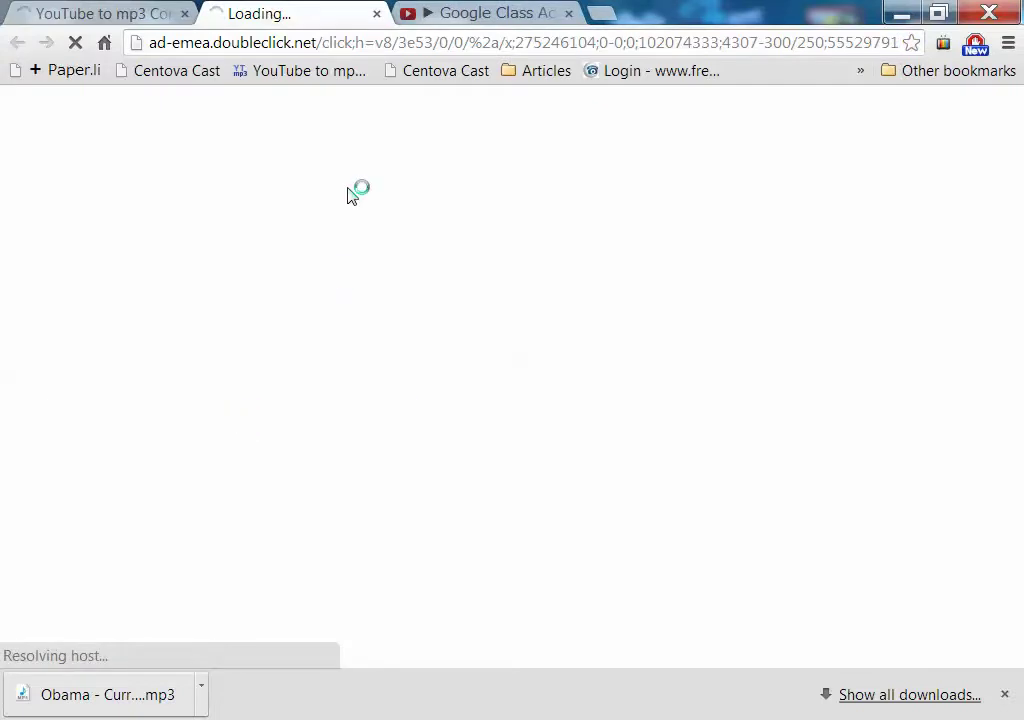
{"action": "left_click", "coordinate": [377, 14]}
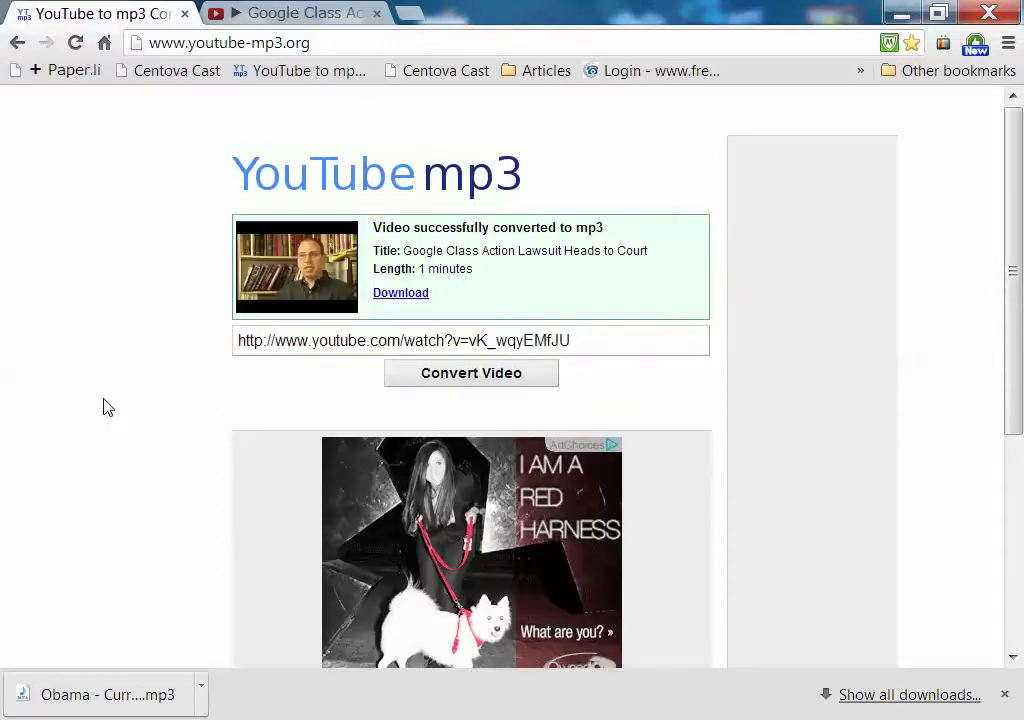
{"action": "right_click", "coordinate": [399, 300]}
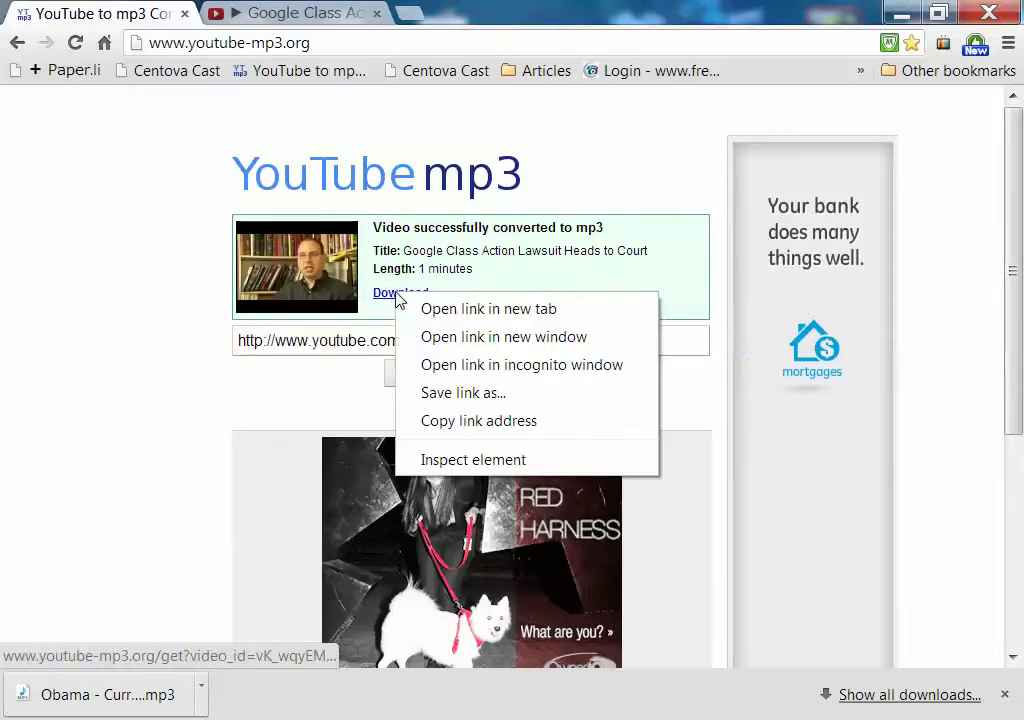
Step: Save the Google Class Action mp3 via Save link as into the 9-4-2013 folder
{"action": "left_click", "coordinate": [508, 398]}
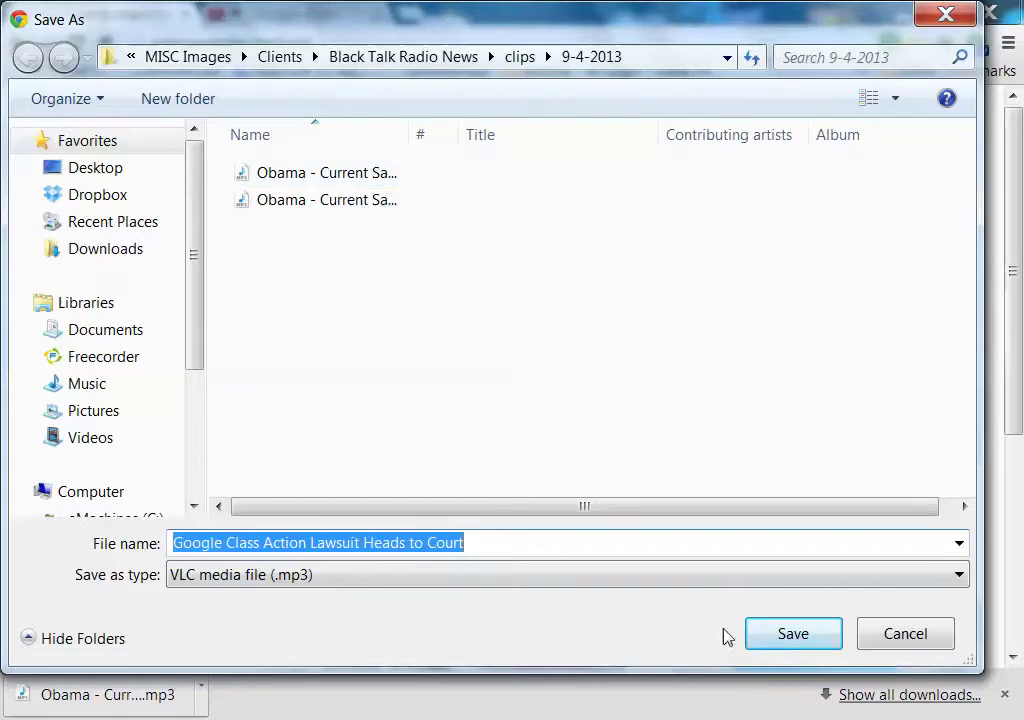
{"action": "left_click", "coordinate": [780, 636]}
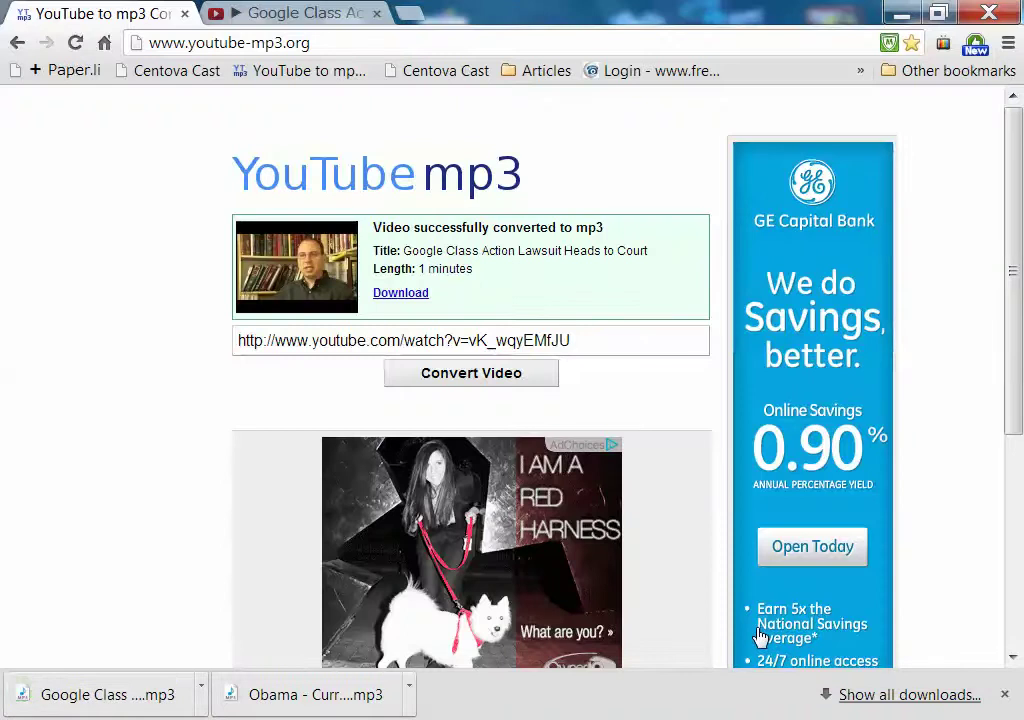
{"action": "left_click", "coordinate": [410, 694]}
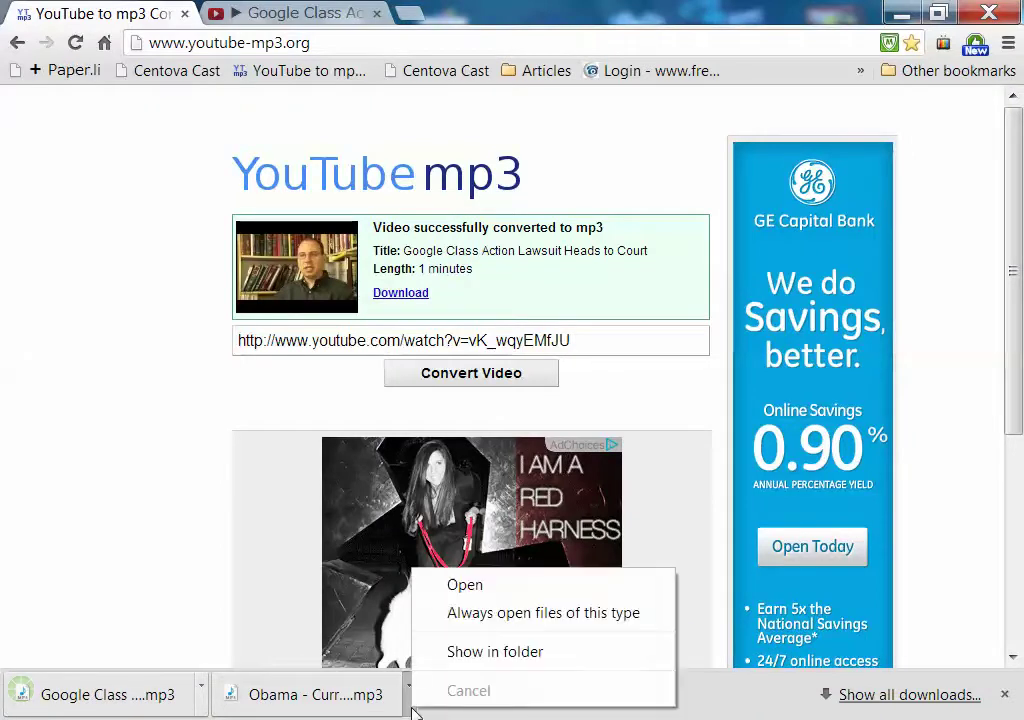
Step: Show the Obama download in its folder and compare the 1.06 MB and 2.19 MB files
{"action": "left_click", "coordinate": [503, 662]}
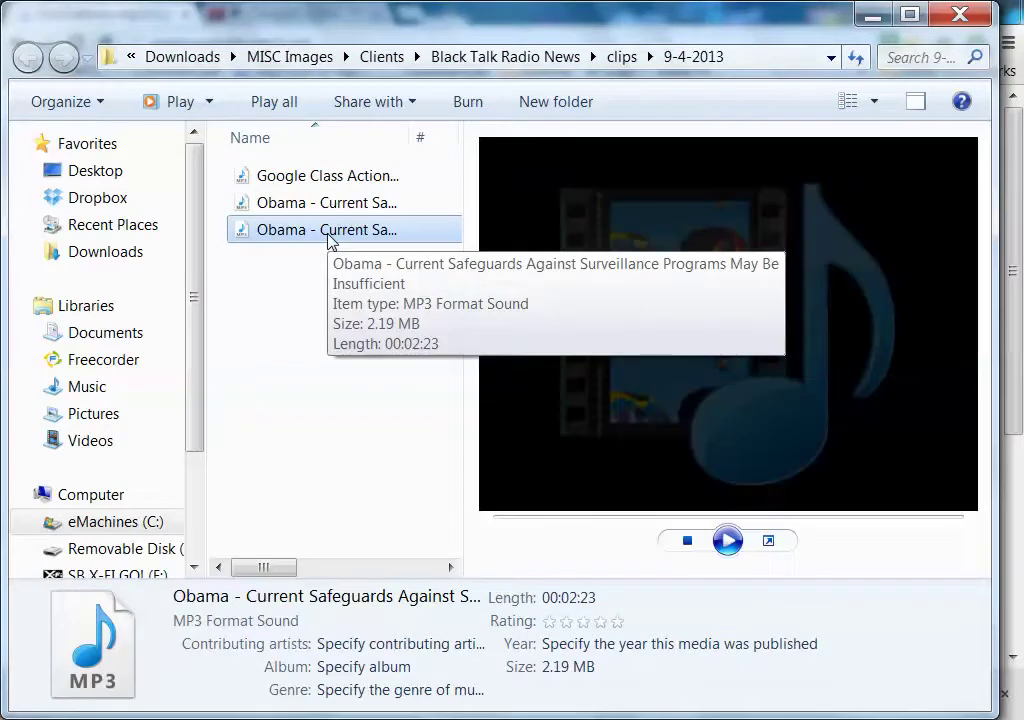
{"action": "left_click", "coordinate": [343, 206]}
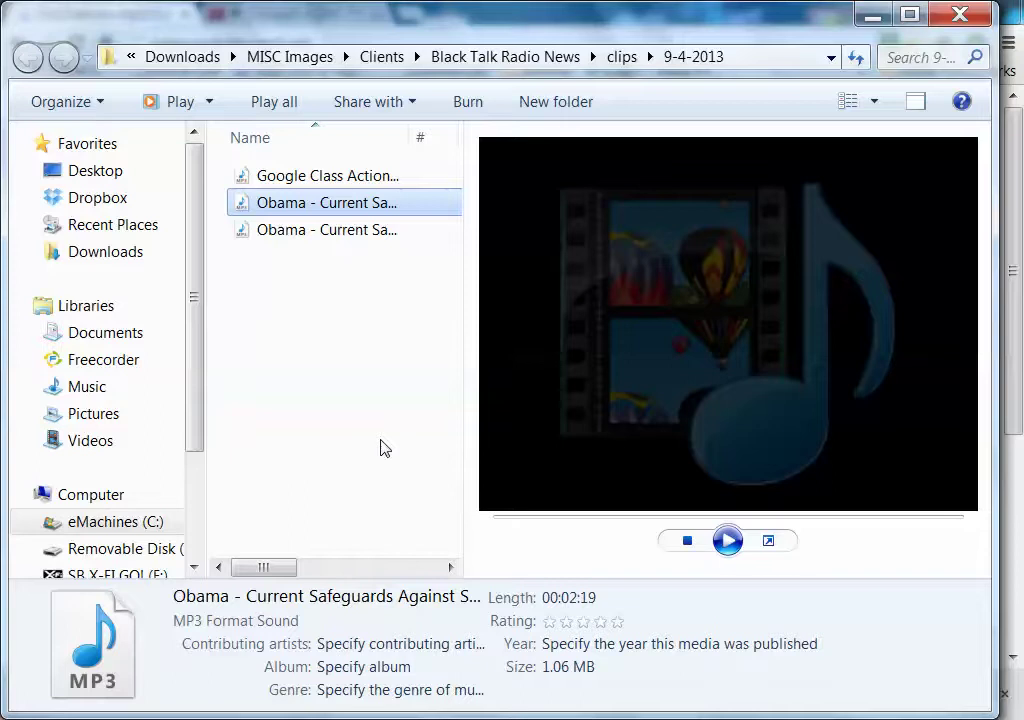
{"action": "left_click", "coordinate": [349, 231]}
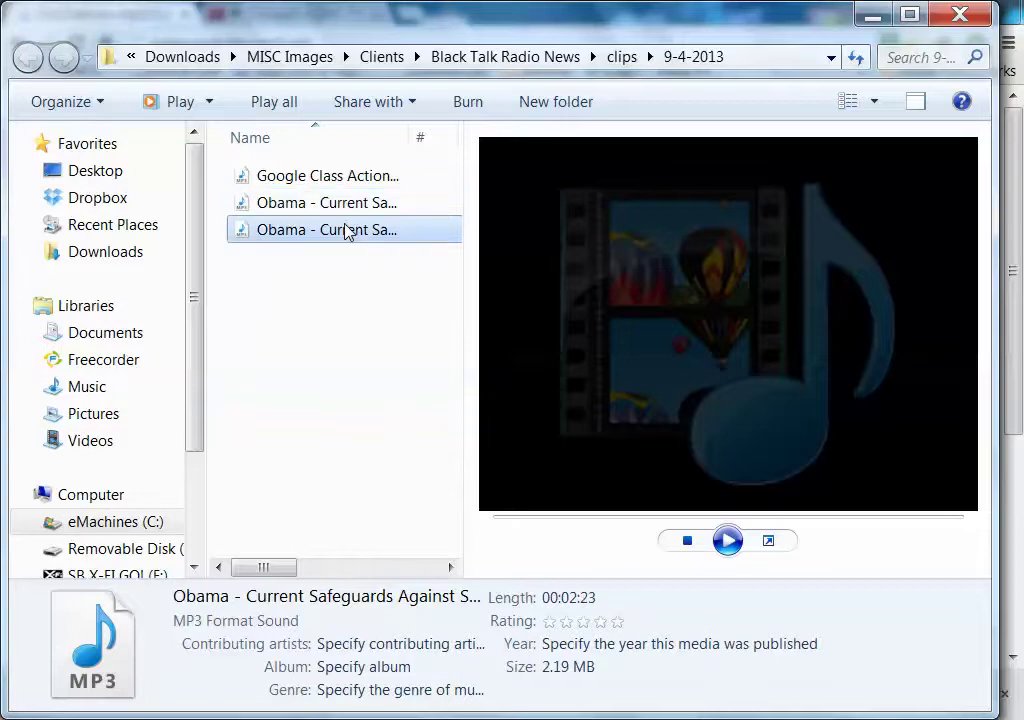
Step: Delete the 2.19 MB Obama original, preview the remaining 1.06 MB mp3, and minimise Explorer
{"action": "key", "text": "Delete"}
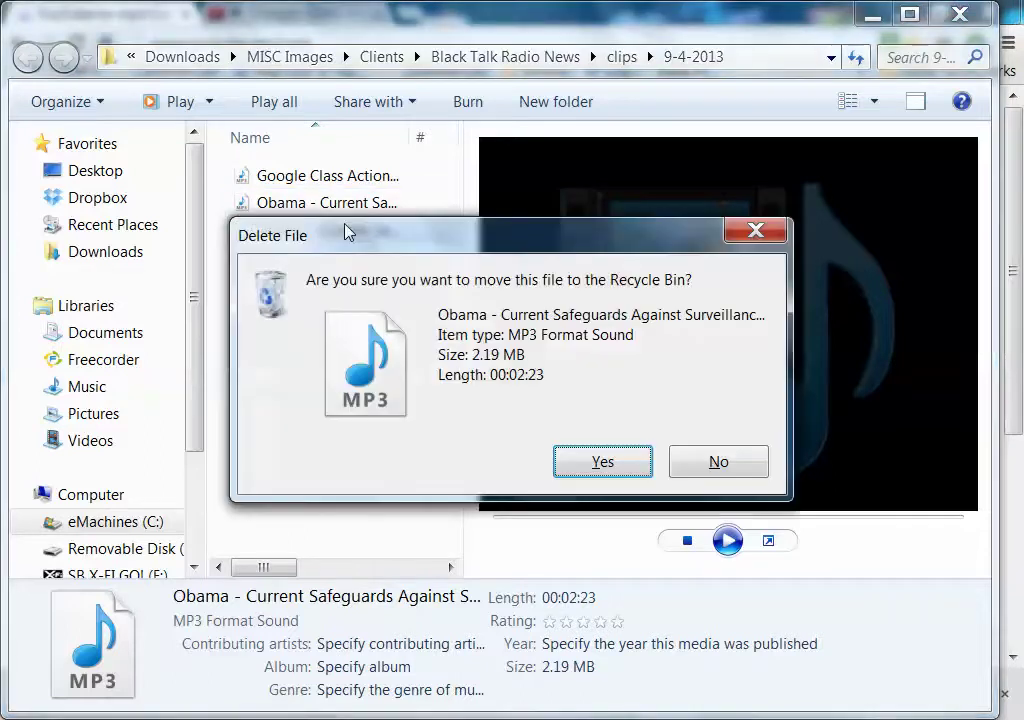
{"action": "left_click", "coordinate": [600, 464]}
{"action": "left_click", "coordinate": [336, 205]}
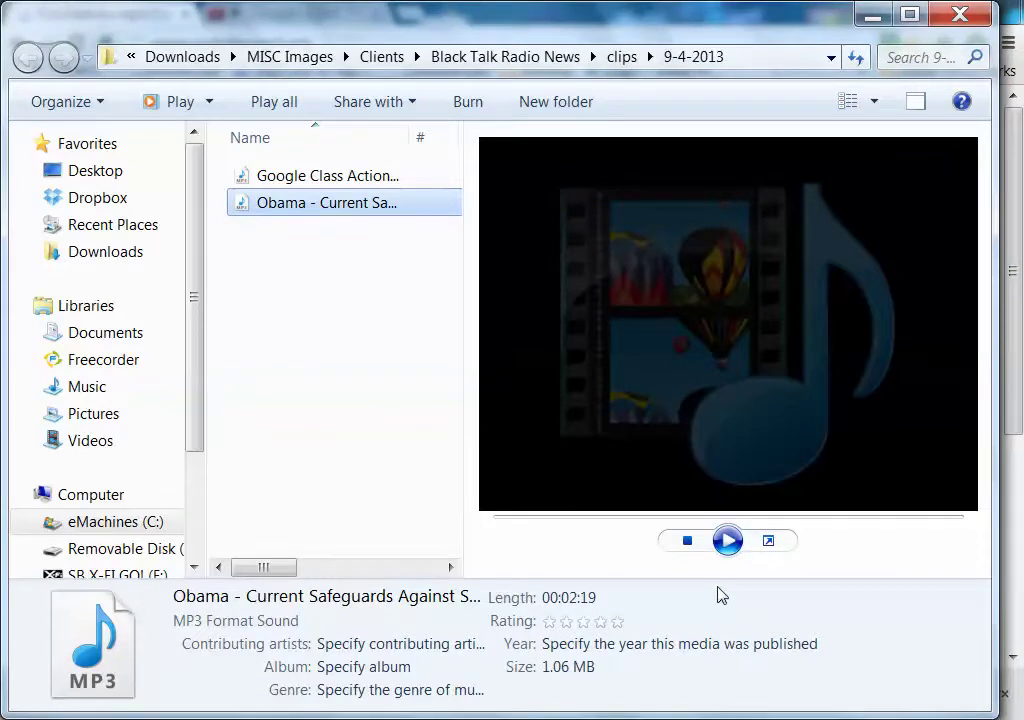
{"action": "left_click", "coordinate": [687, 541]}
{"action": "left_click", "coordinate": [872, 15]}
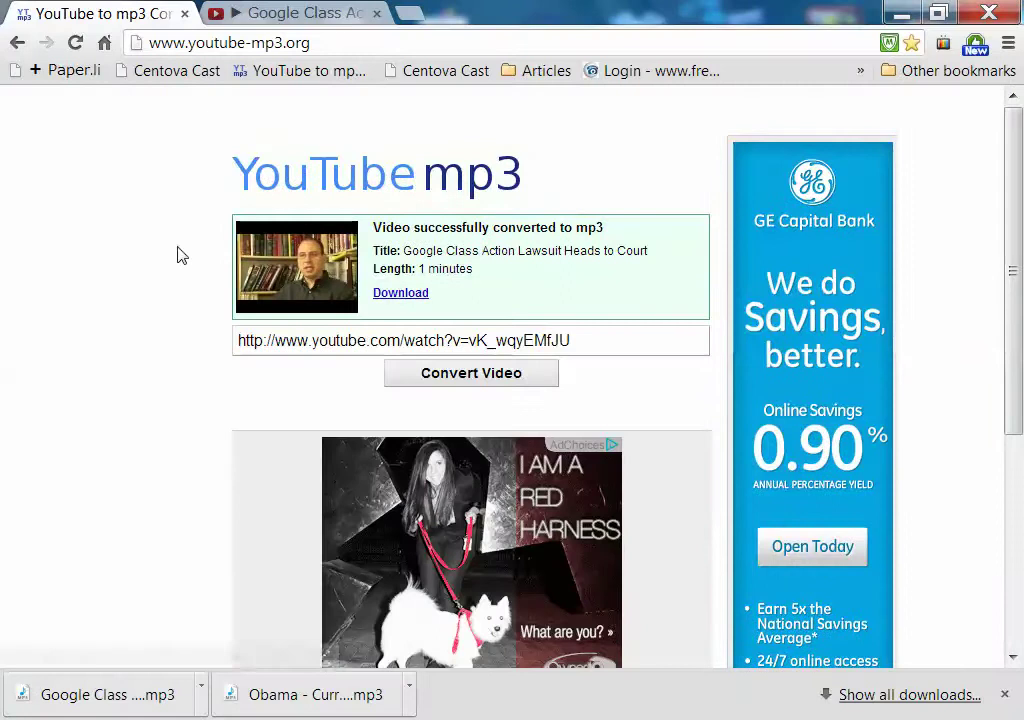
Step: Clear the finished Obama job and add the Google Class Action mp3 to a new All to MP3 task
{"action": "key", "text": "alt+Tab"}
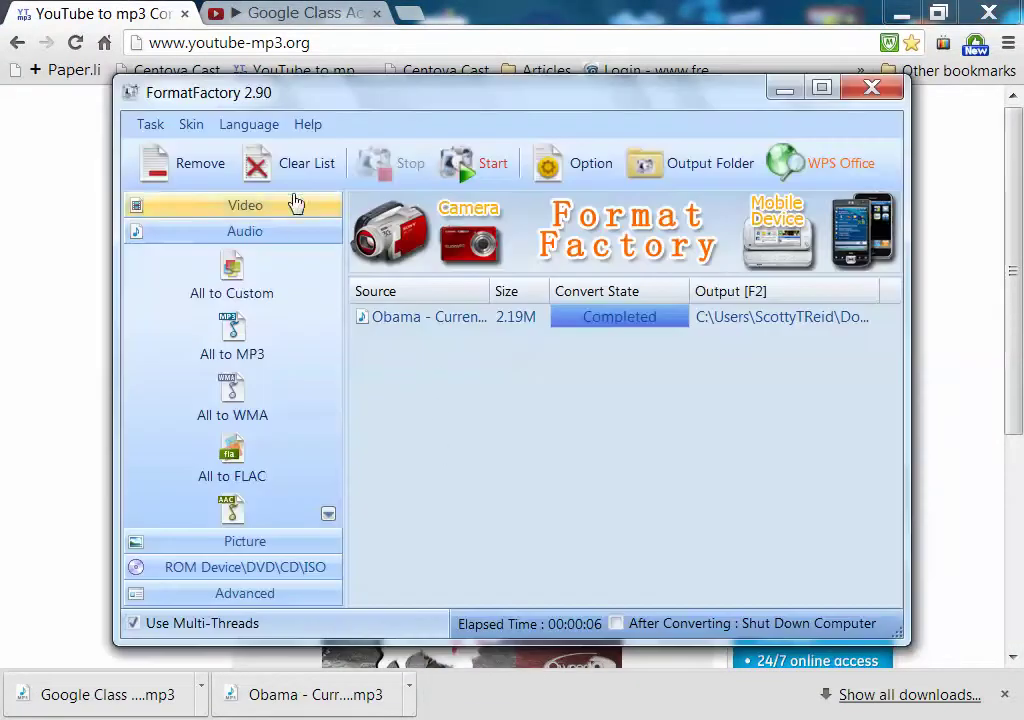
{"action": "left_click", "coordinate": [300, 165]}
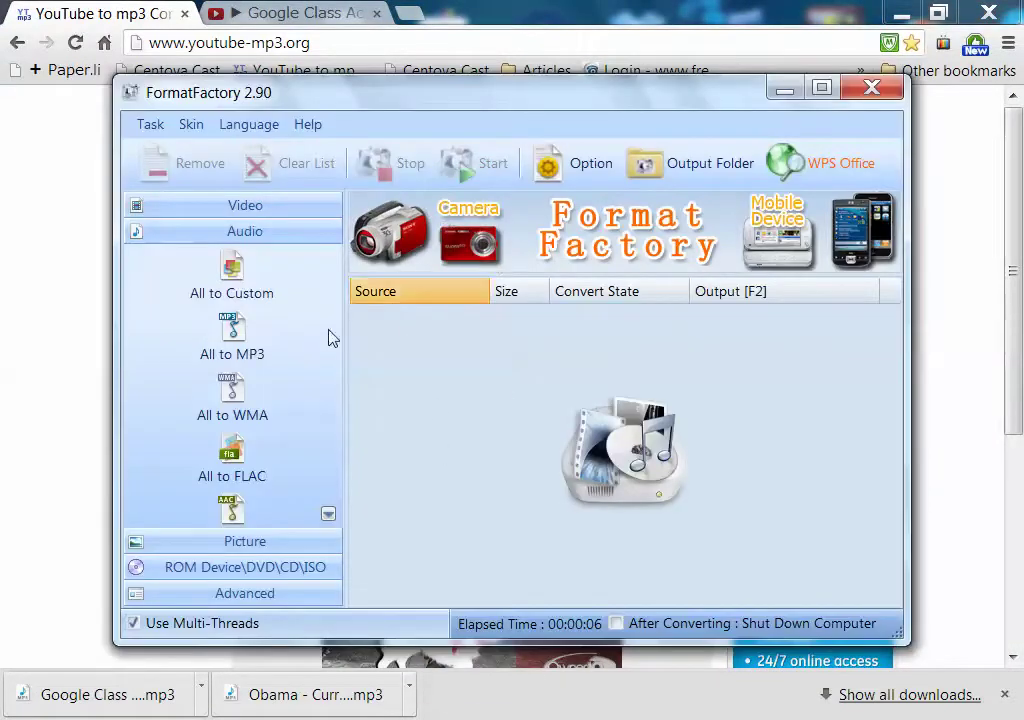
{"action": "left_click", "coordinate": [231, 335]}
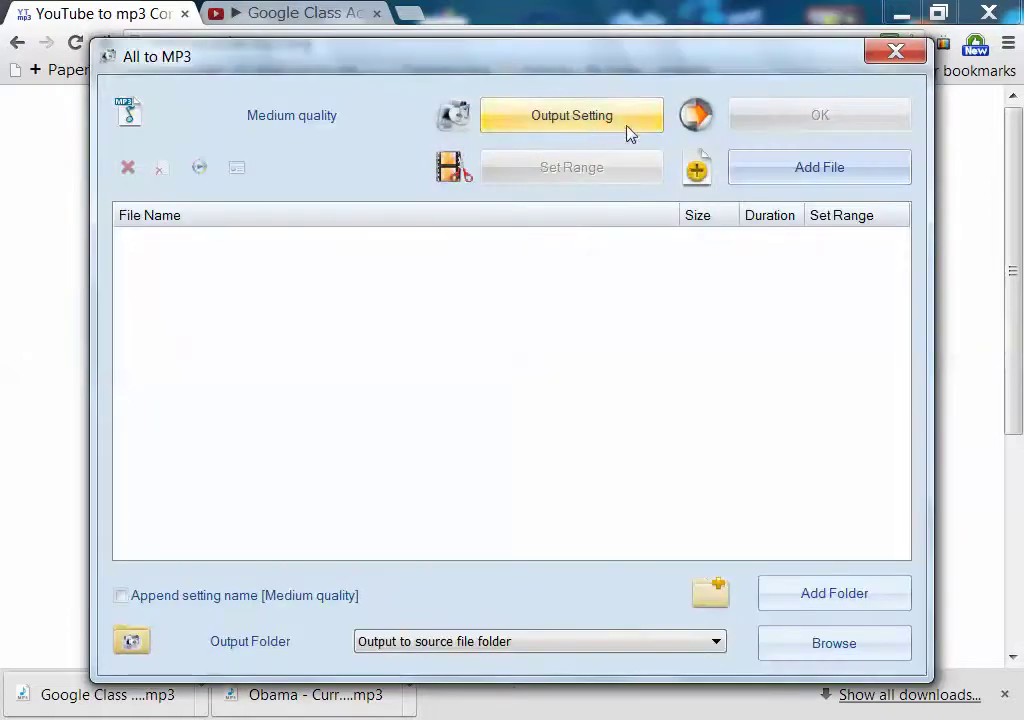
{"action": "left_click", "coordinate": [781, 172]}
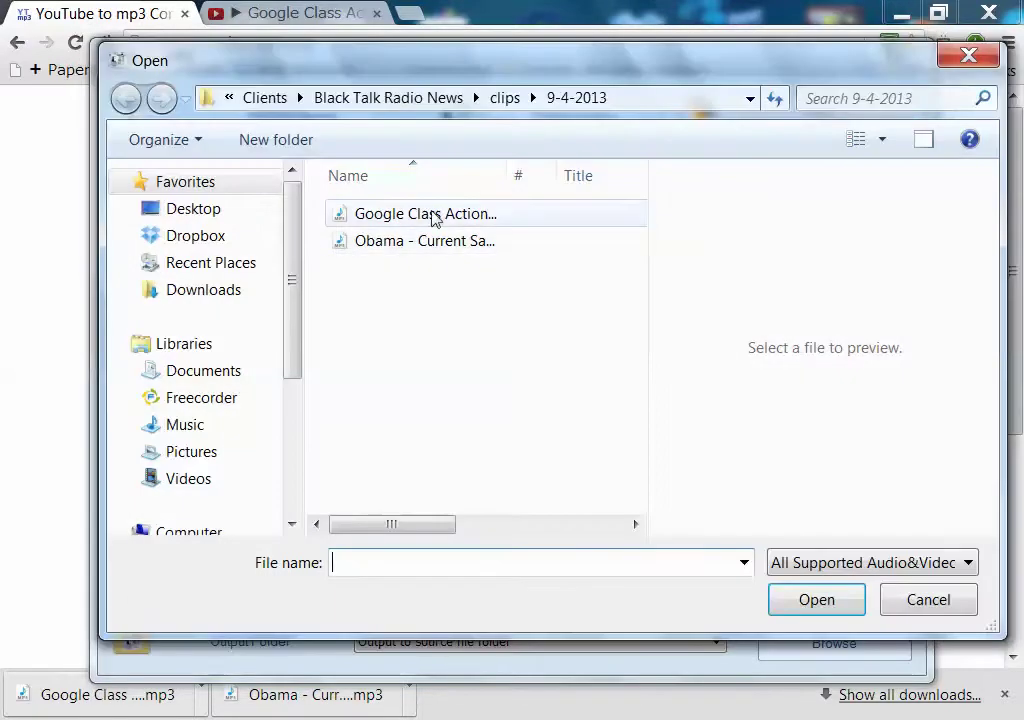
{"action": "double_click", "coordinate": [433, 215]}
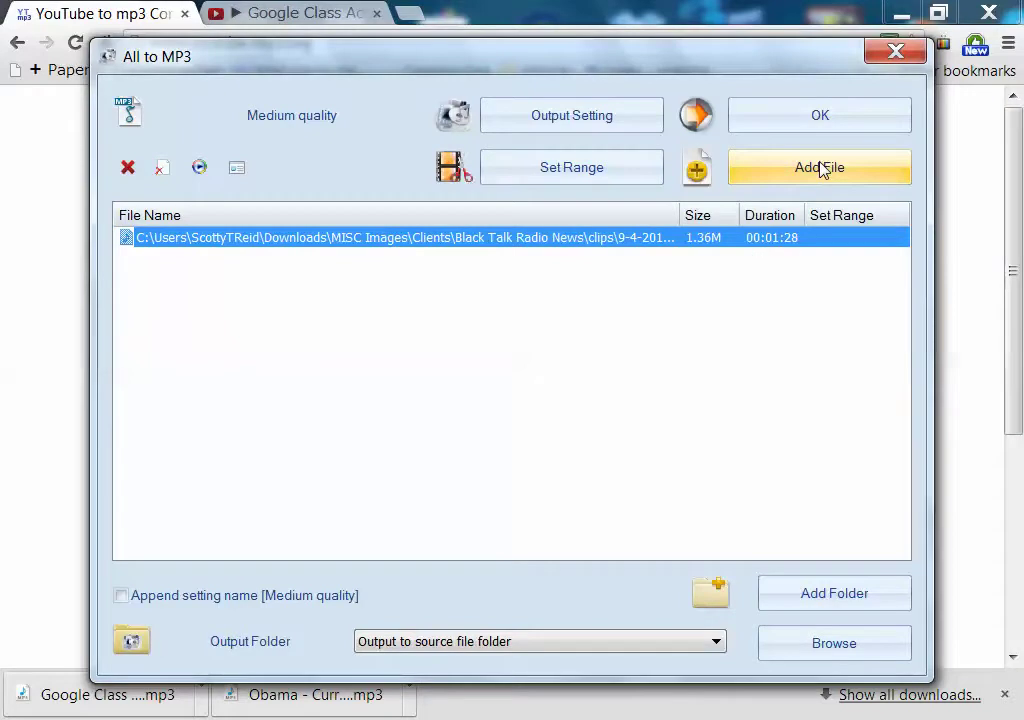
{"action": "double_click", "coordinate": [667, 248]}
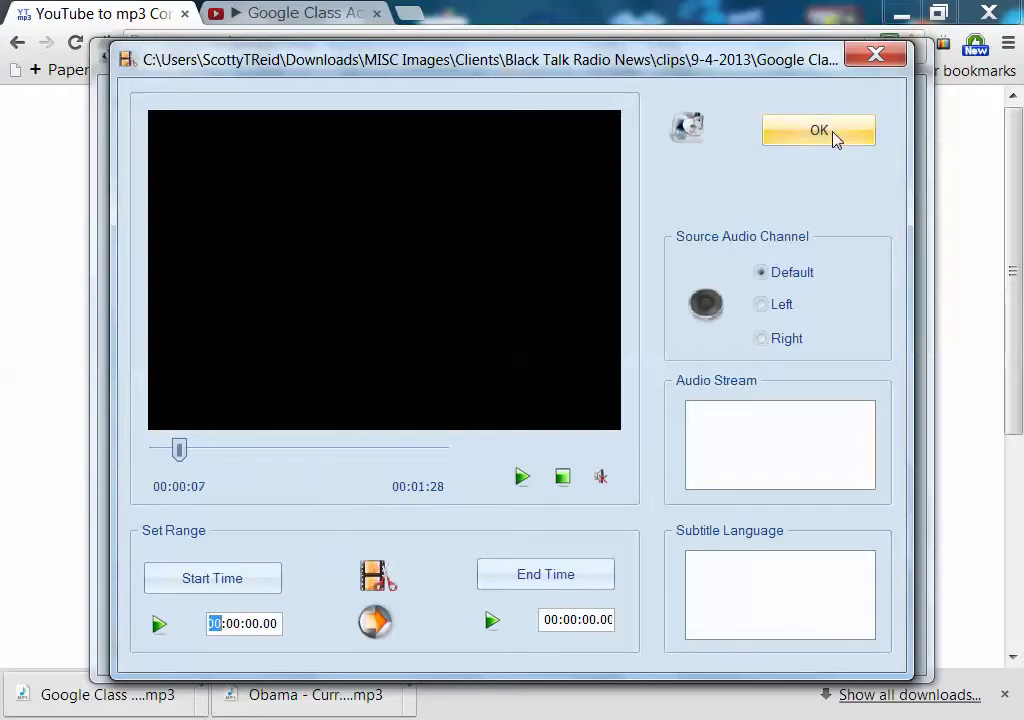
{"action": "left_click", "coordinate": [871, 63]}
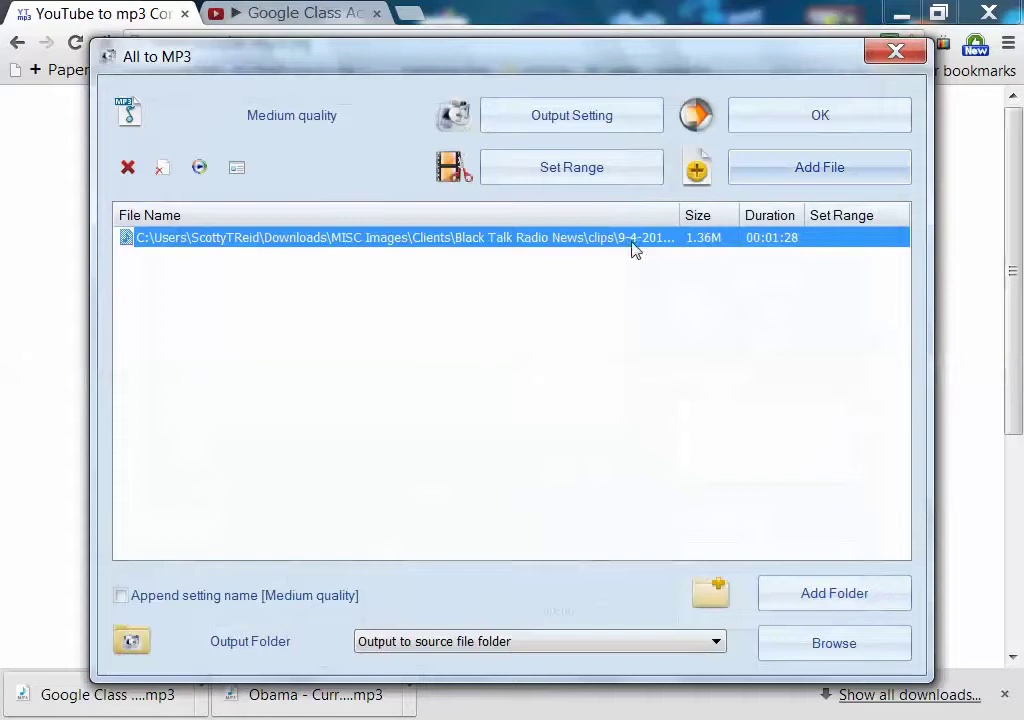
Step: Reopen Set Range for the Google Class clip and preview it, scrubbing toward the end
{"action": "left_click", "coordinate": [576, 170]}
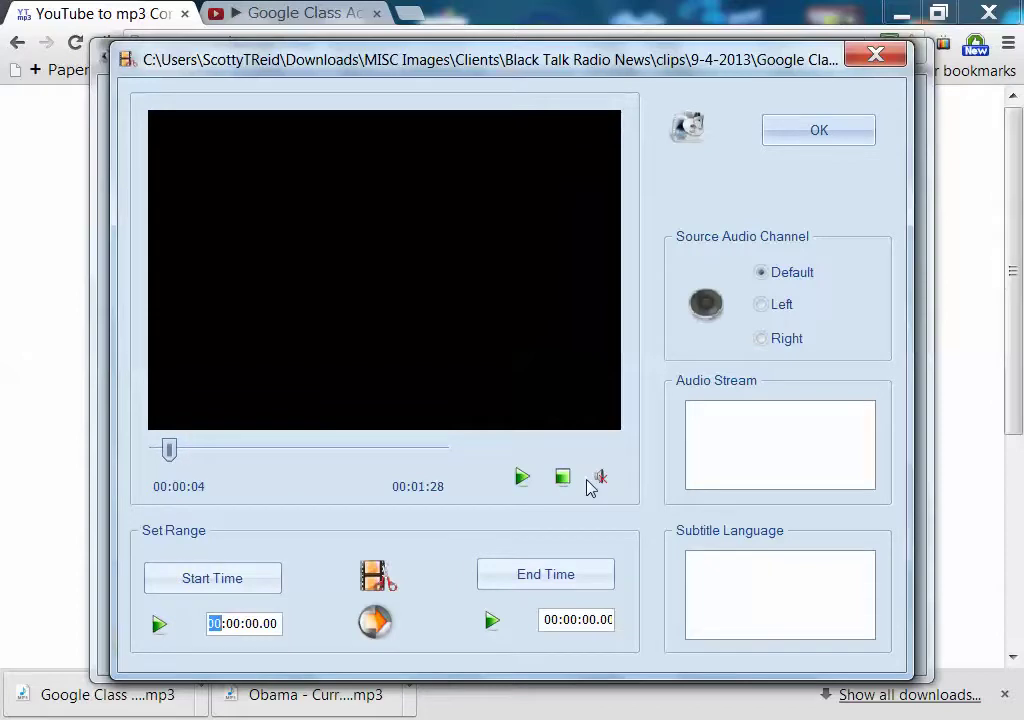
{"action": "left_click", "coordinate": [523, 484]}
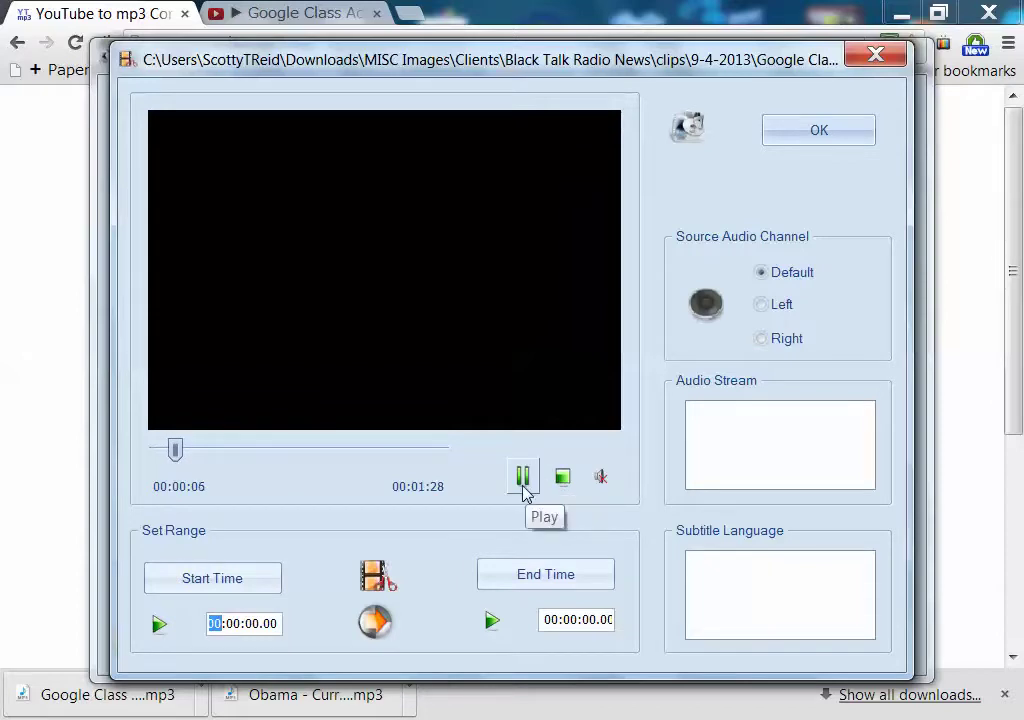
{"action": "left_click", "coordinate": [523, 488]}
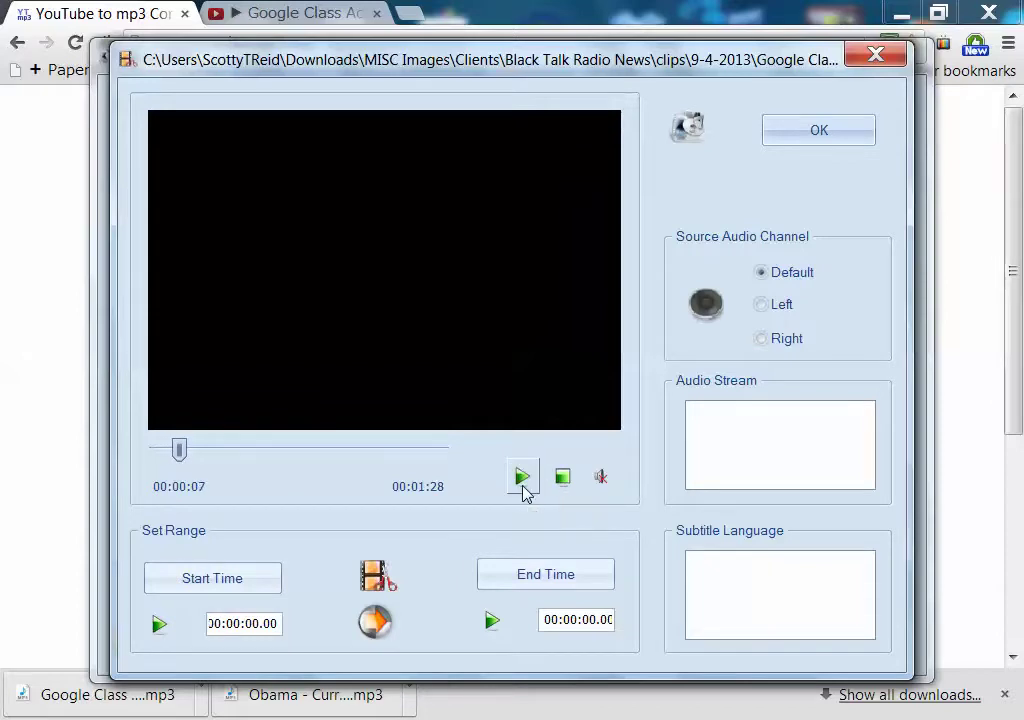
{"action": "left_click", "coordinate": [433, 459]}
{"action": "left_click", "coordinate": [421, 456]}
{"action": "left_click", "coordinate": [420, 456]}
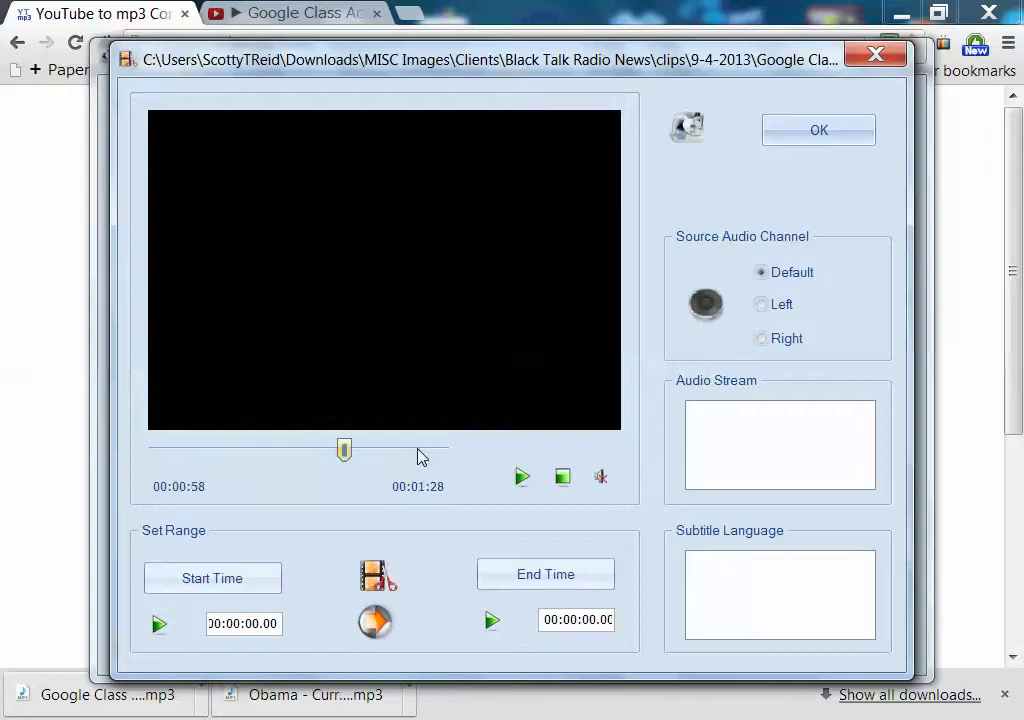
{"action": "left_click", "coordinate": [419, 457]}
{"action": "left_click", "coordinate": [418, 458]}
{"action": "left_click_drag", "start_coordinate": [441, 456], "coordinate": [425, 455]}
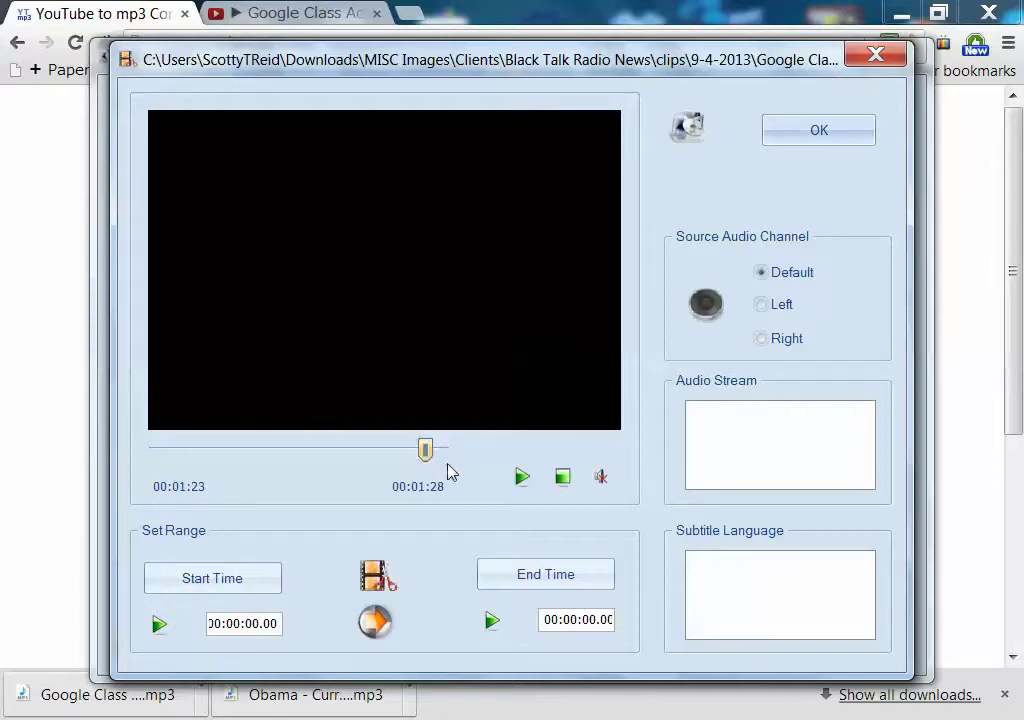
Step: Pause playback at 00:01:24, set that as the End Time, and confirm with OK
{"action": "left_click", "coordinate": [521, 479]}
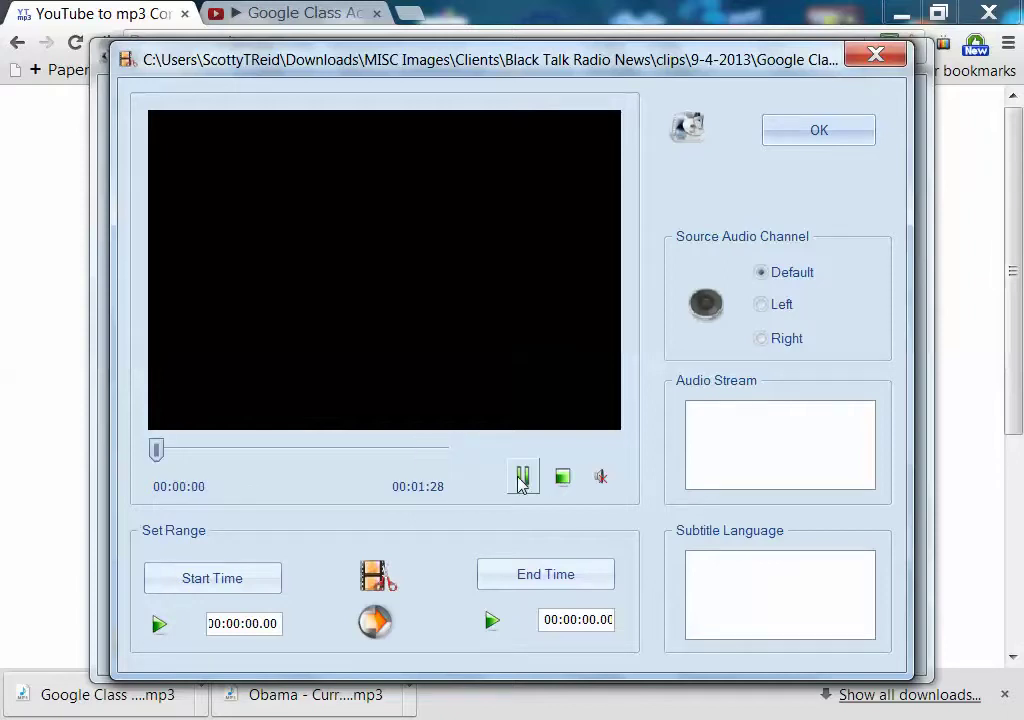
{"action": "left_click", "coordinate": [425, 452]}
{"action": "left_click", "coordinate": [382, 459]}
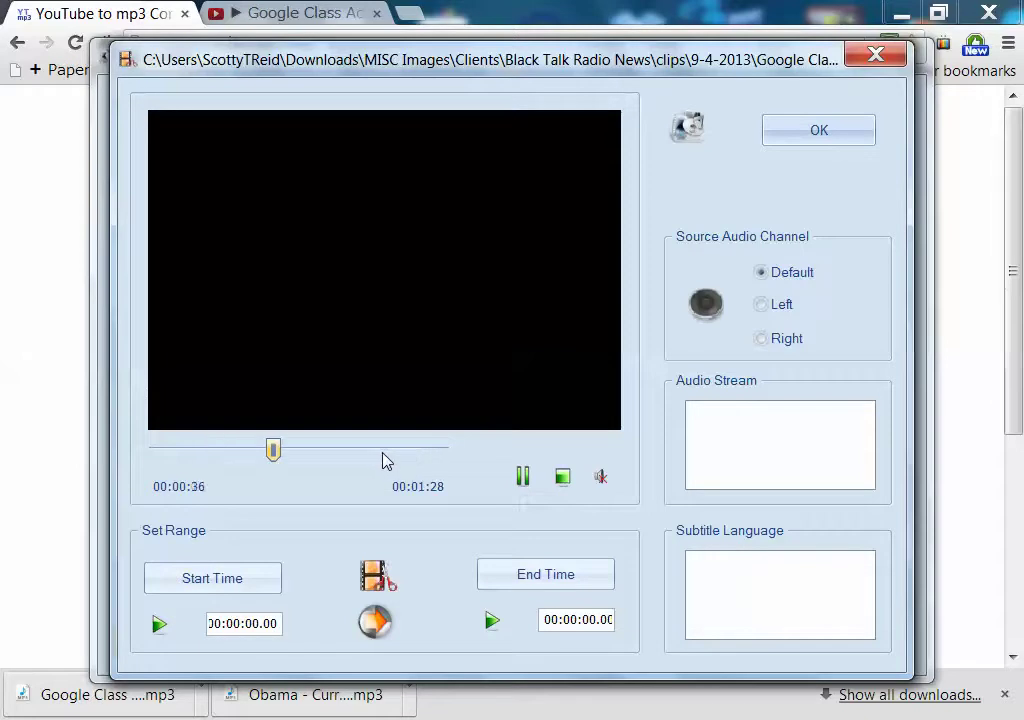
{"action": "left_click", "coordinate": [390, 458]}
{"action": "left_click", "coordinate": [418, 455]}
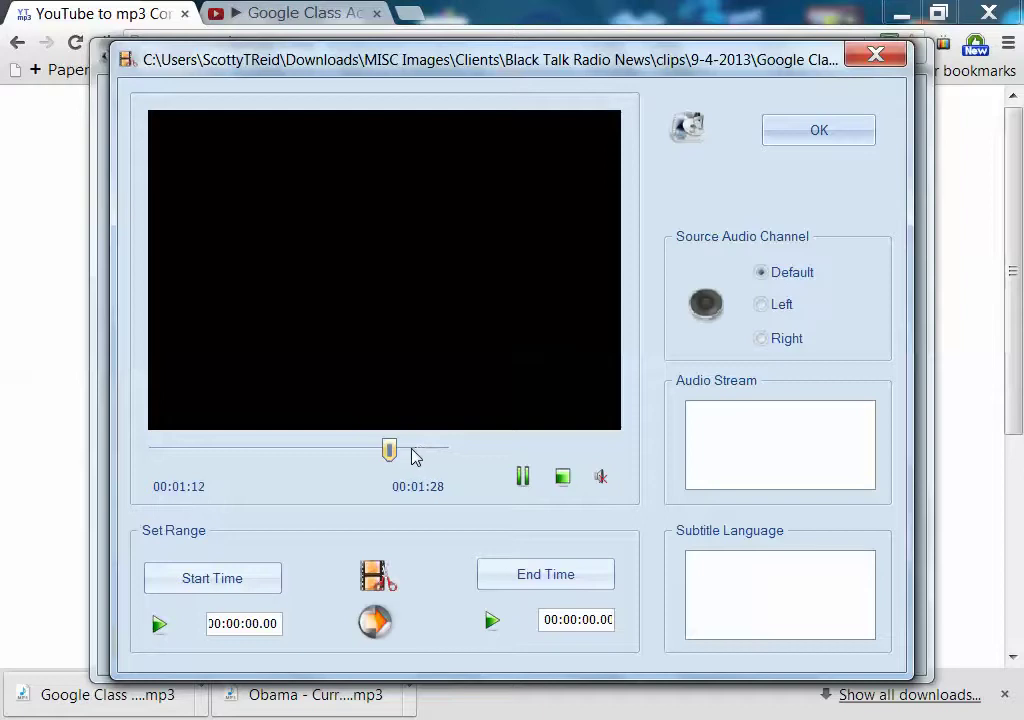
{"action": "left_click", "coordinate": [416, 456]}
{"action": "left_click_drag", "start_coordinate": [436, 451], "coordinate": [417, 449]}
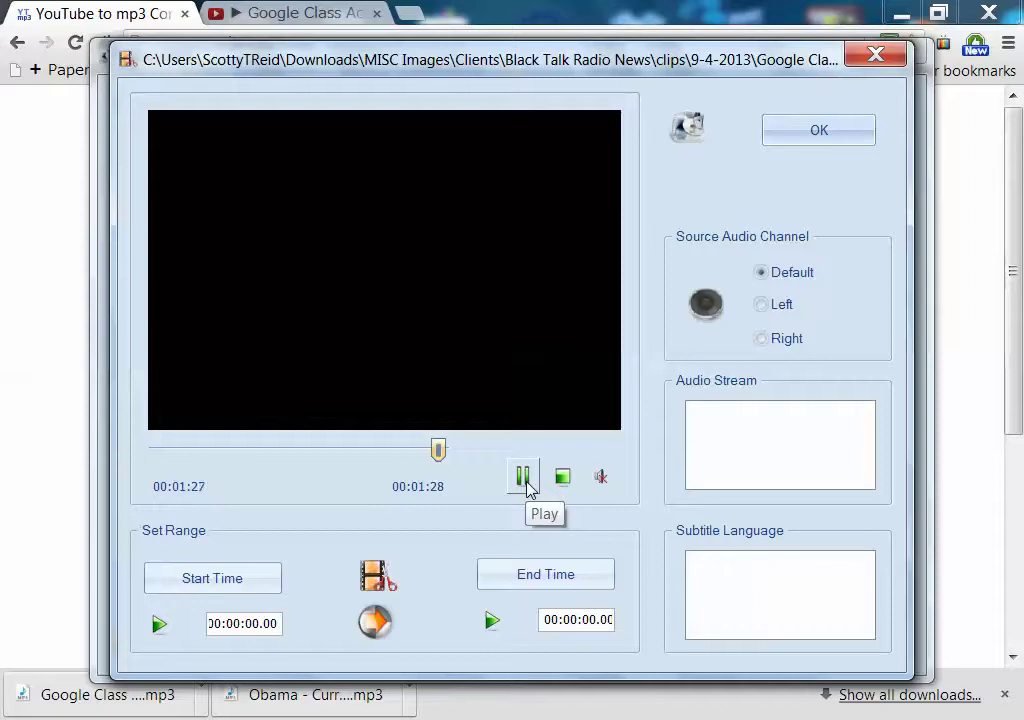
{"action": "left_click_drag", "start_coordinate": [440, 450], "coordinate": [432, 452]}
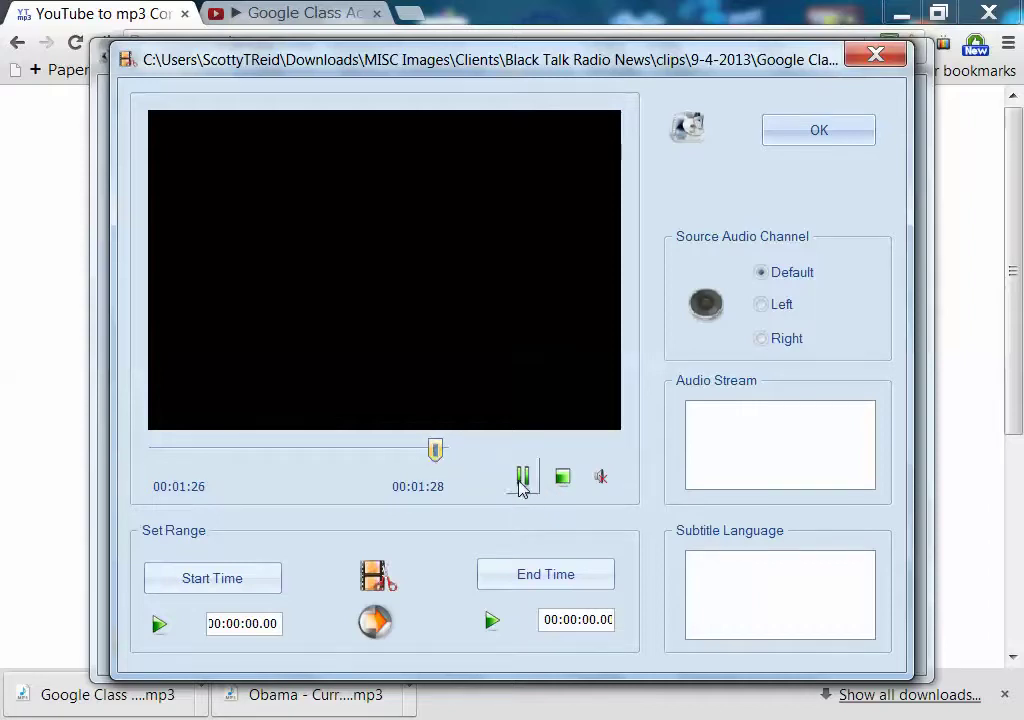
{"action": "left_click_drag", "start_coordinate": [440, 456], "coordinate": [432, 456]}
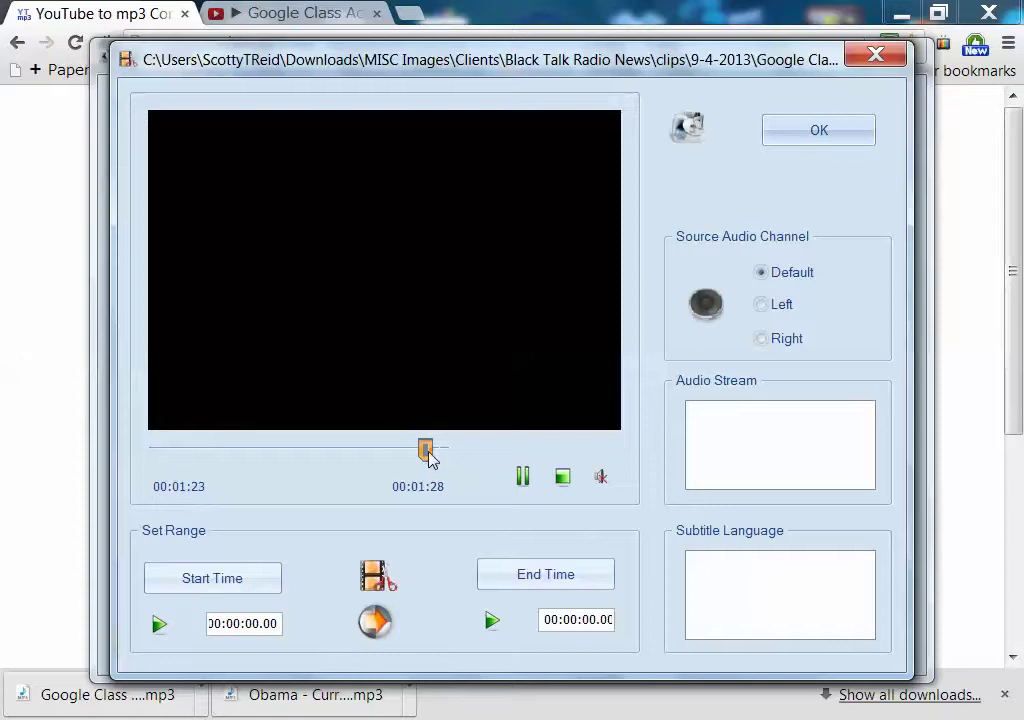
{"action": "left_click", "coordinate": [521, 480]}
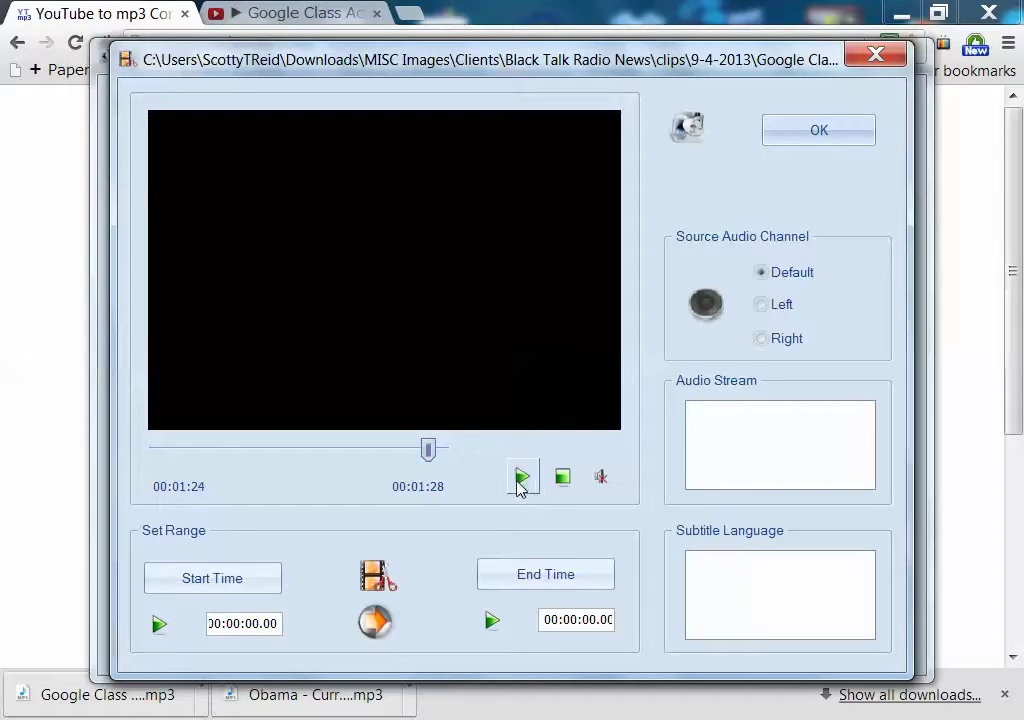
{"action": "left_click", "coordinate": [556, 573]}
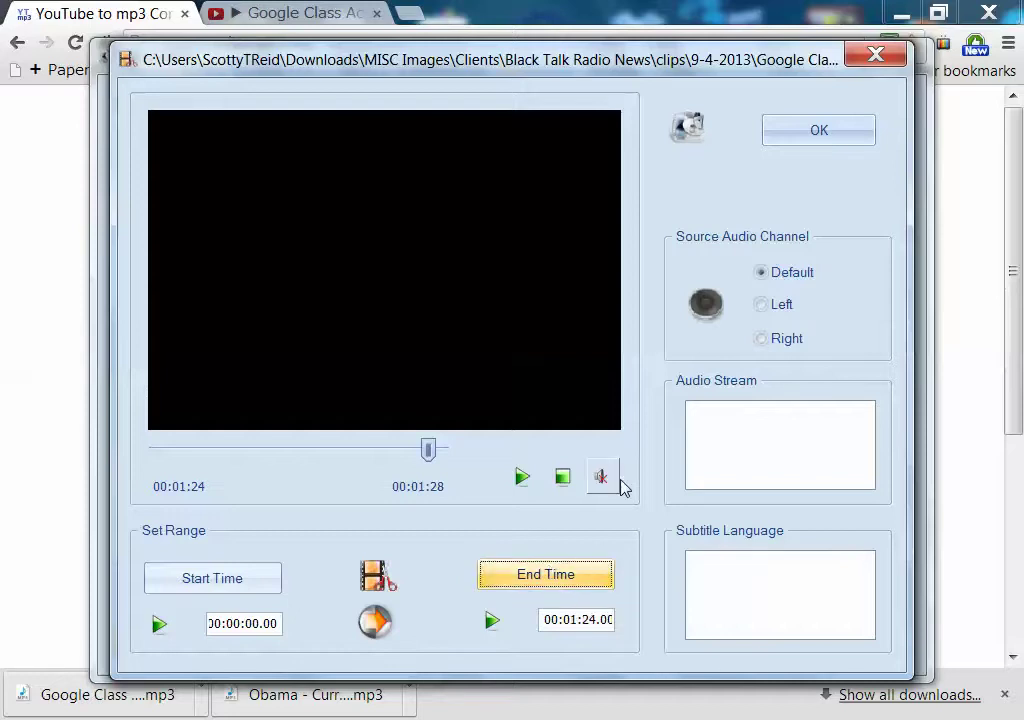
{"action": "left_click", "coordinate": [812, 138]}
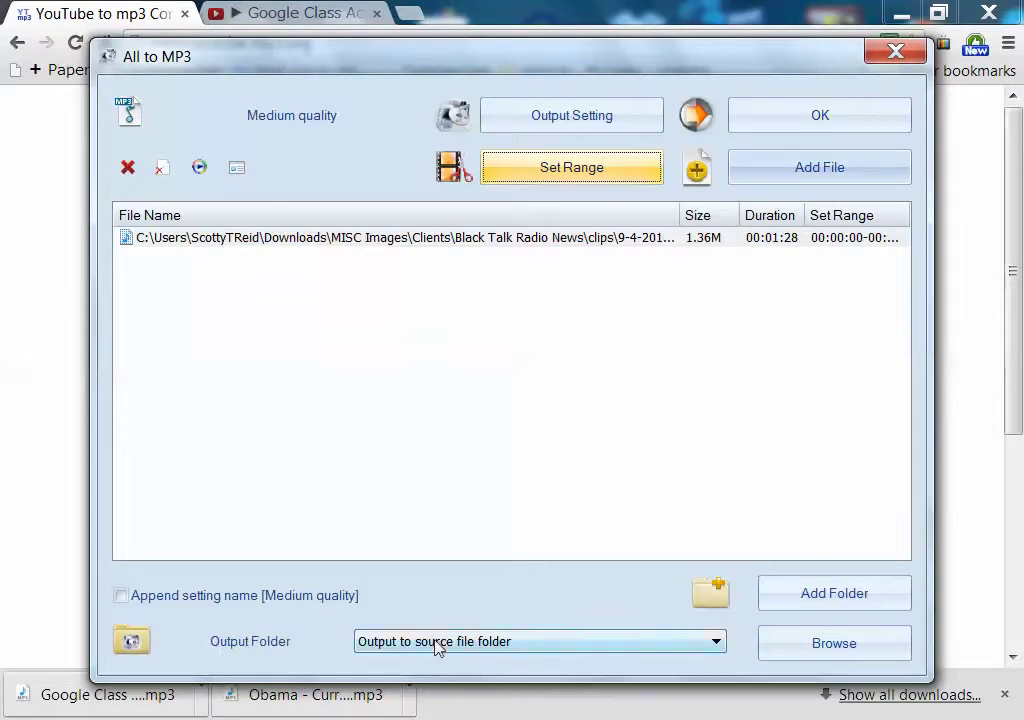
Step: Convert the trimmed clip to MP3 in its source folder, clear the finished task, and minimise
{"action": "left_click", "coordinate": [474, 648]}
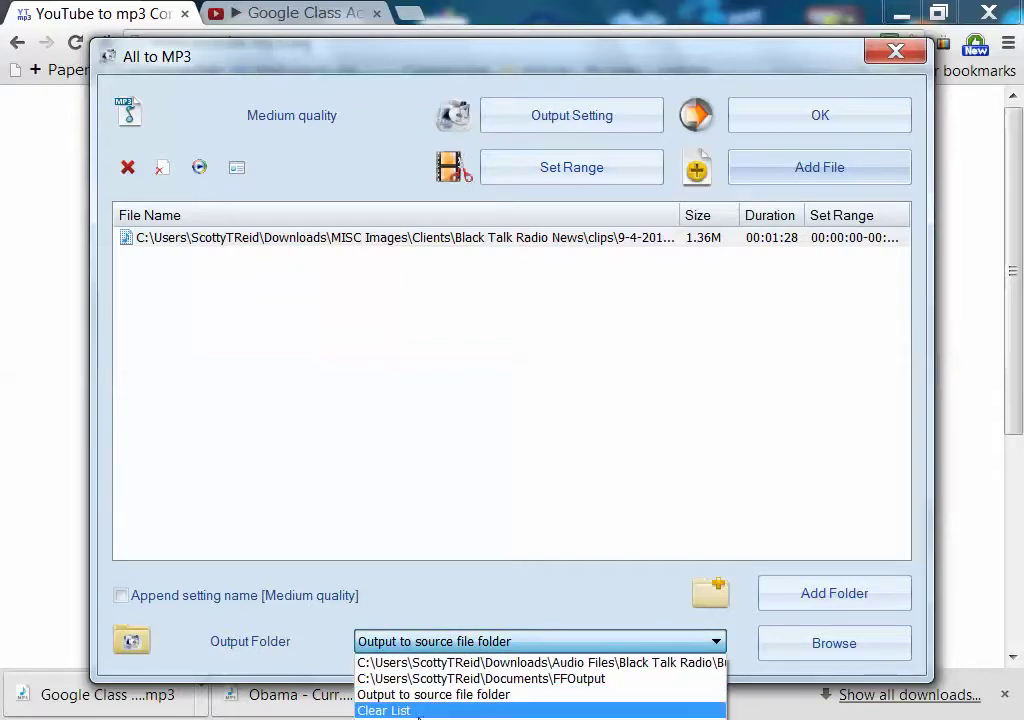
{"action": "left_click", "coordinate": [476, 705]}
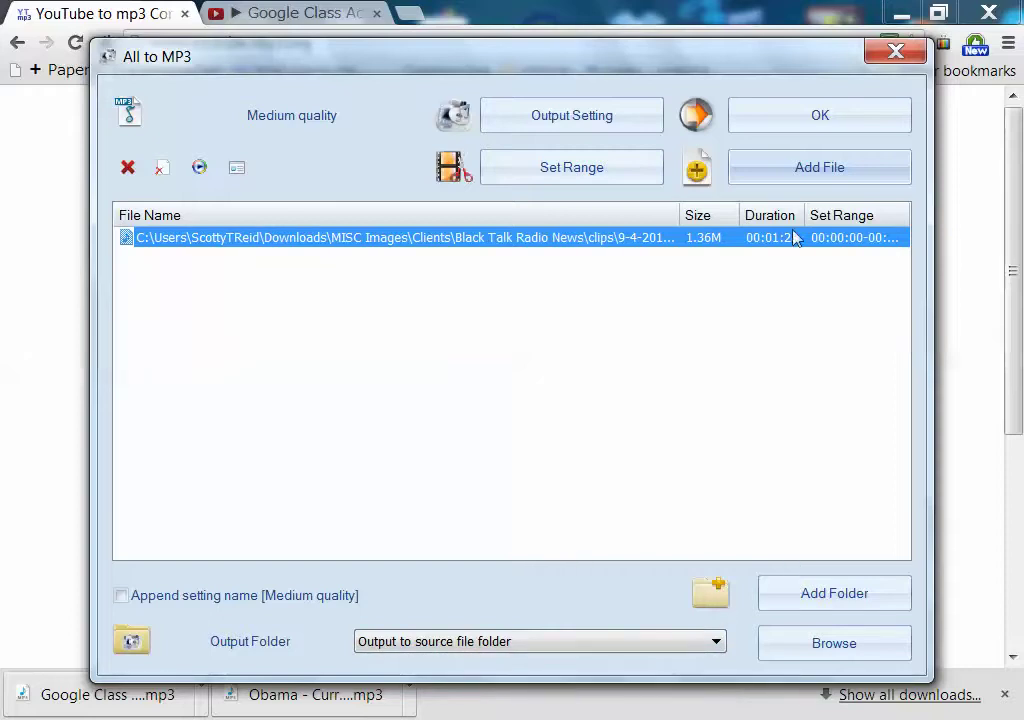
{"action": "left_click", "coordinate": [805, 122]}
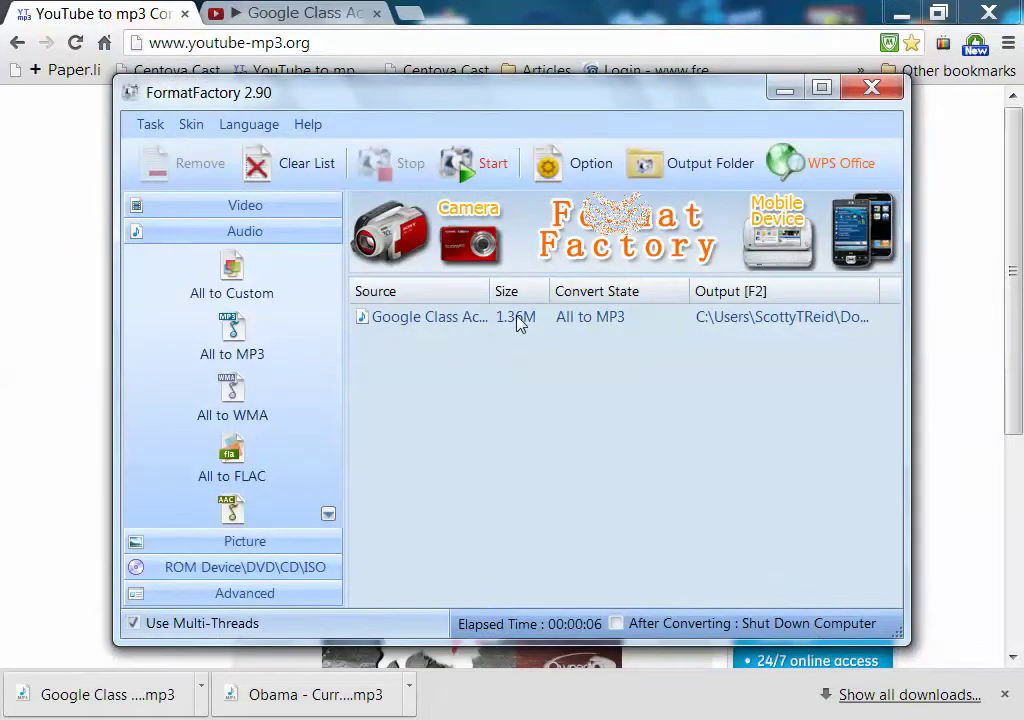
{"action": "left_click", "coordinate": [520, 320]}
{"action": "left_click", "coordinate": [485, 165]}
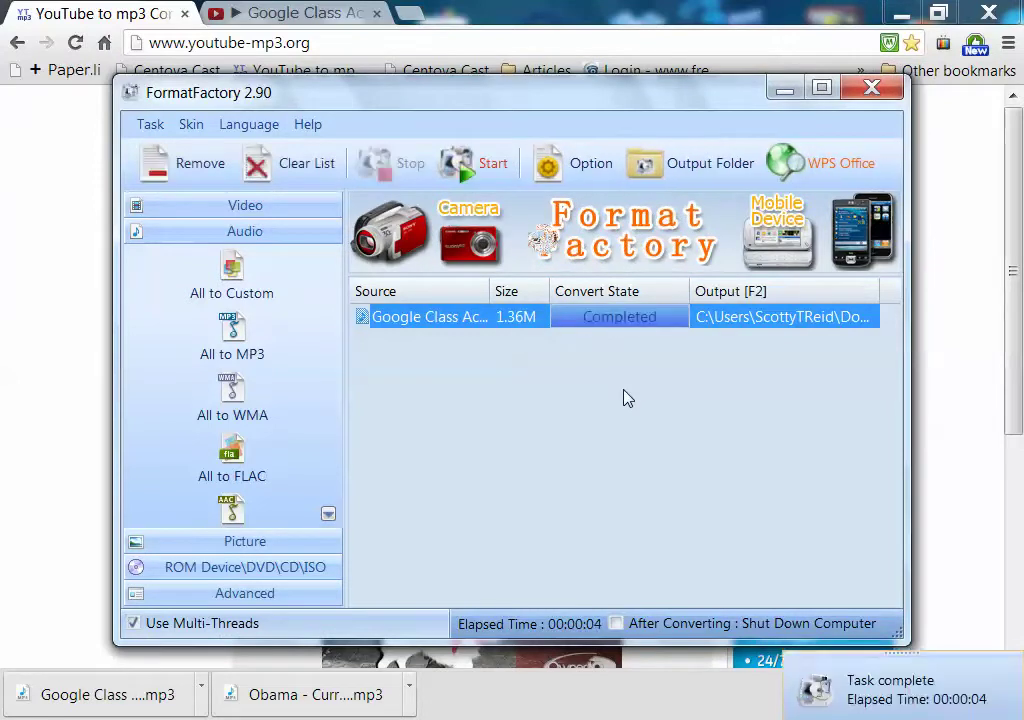
{"action": "left_click", "coordinate": [284, 184]}
{"action": "left_click", "coordinate": [790, 90]}
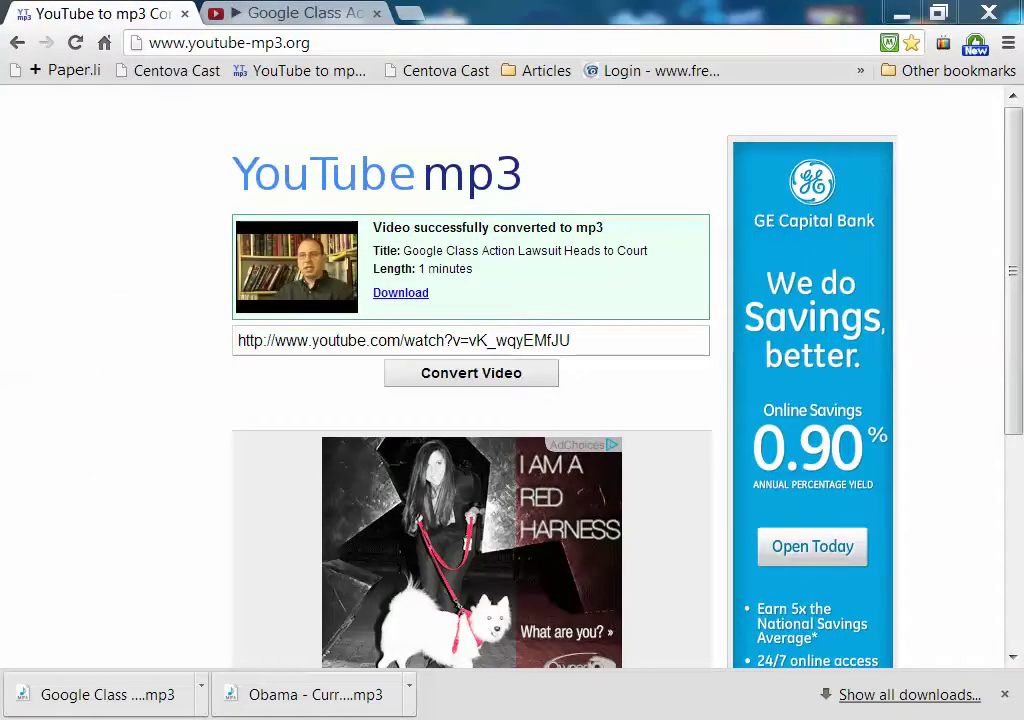
Step: Compare the two Google Class Action files and delete the 1.35 MB original
{"action": "key", "text": "alt+Tab"}
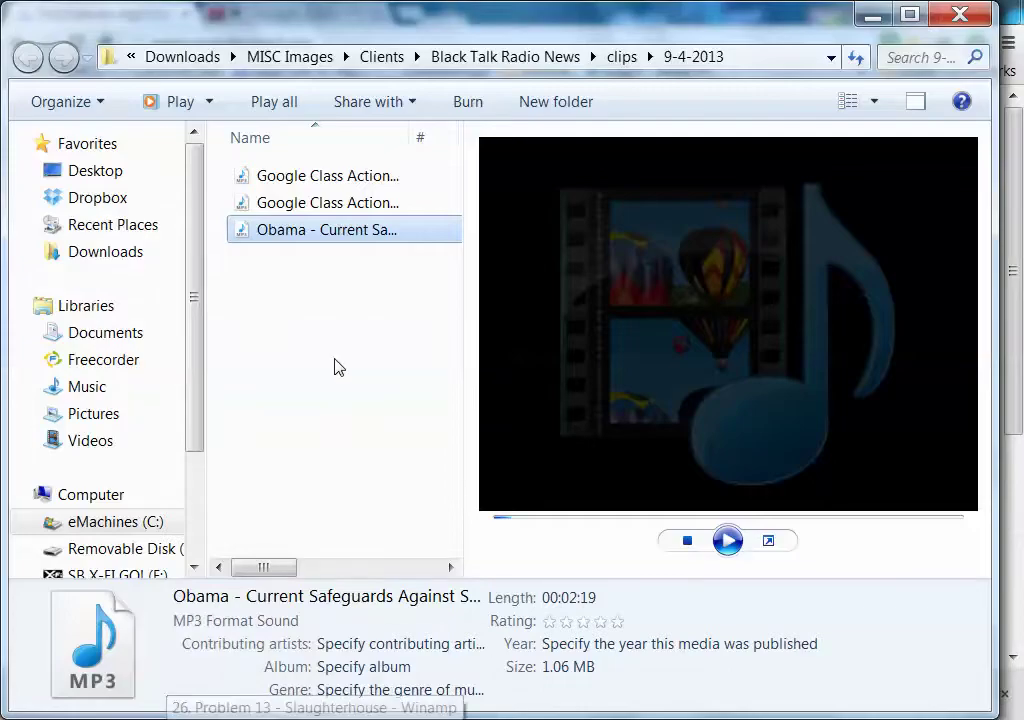
{"action": "left_click", "coordinate": [336, 352]}
{"action": "left_click", "coordinate": [336, 205]}
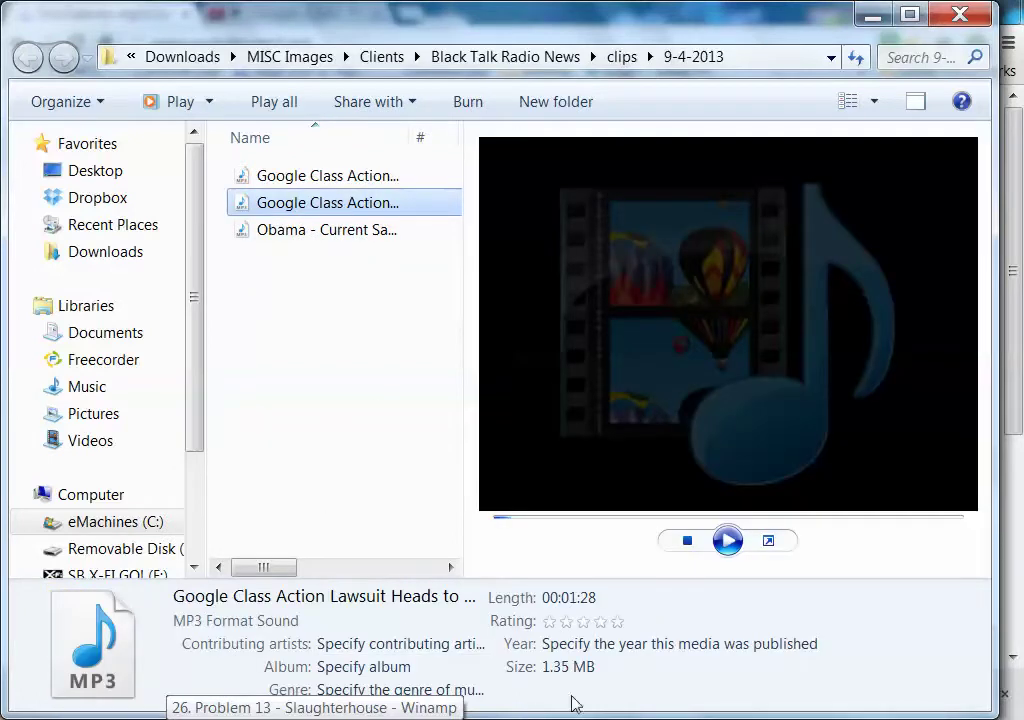
{"action": "left_click", "coordinate": [350, 174]}
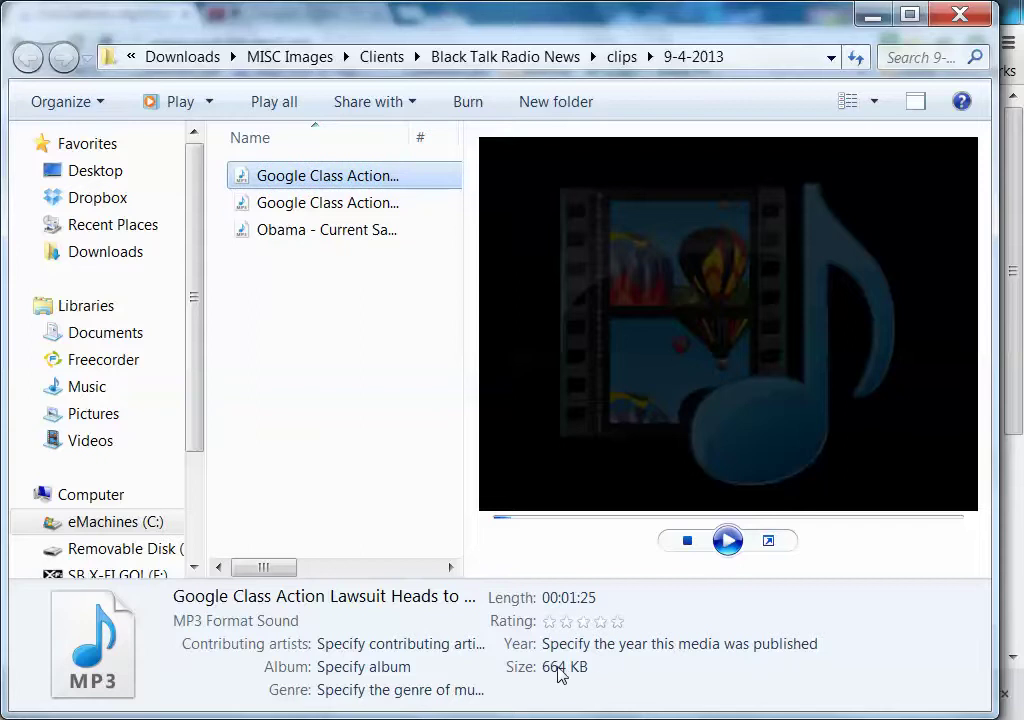
{"action": "left_click", "coordinate": [358, 204]}
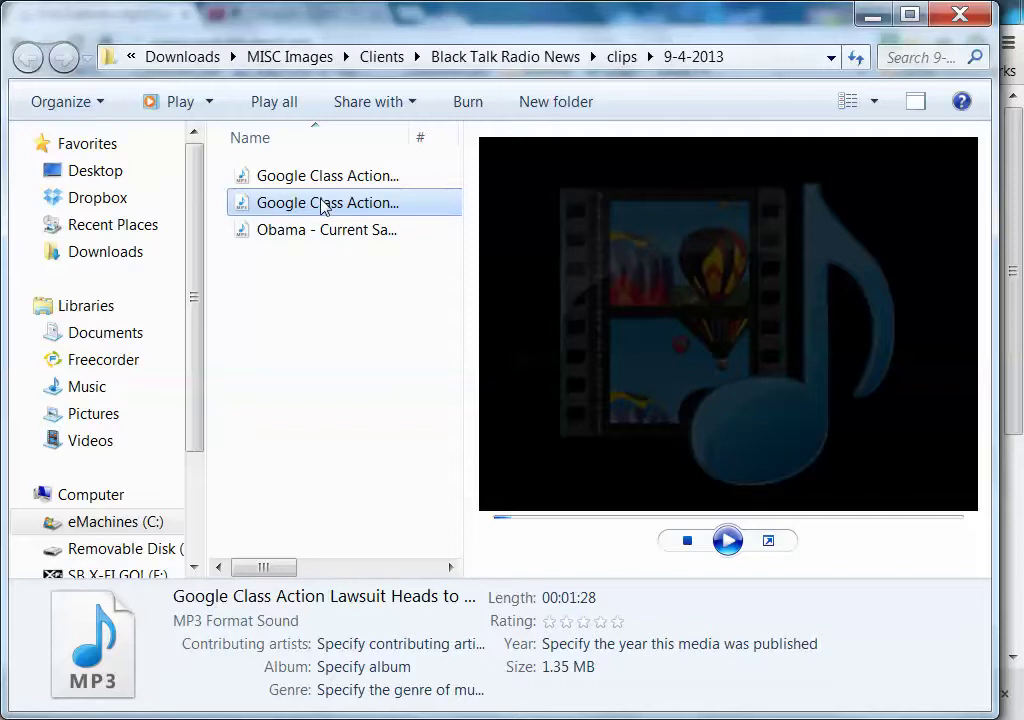
{"action": "key", "text": "Delete"}
{"action": "key", "text": "Return"}
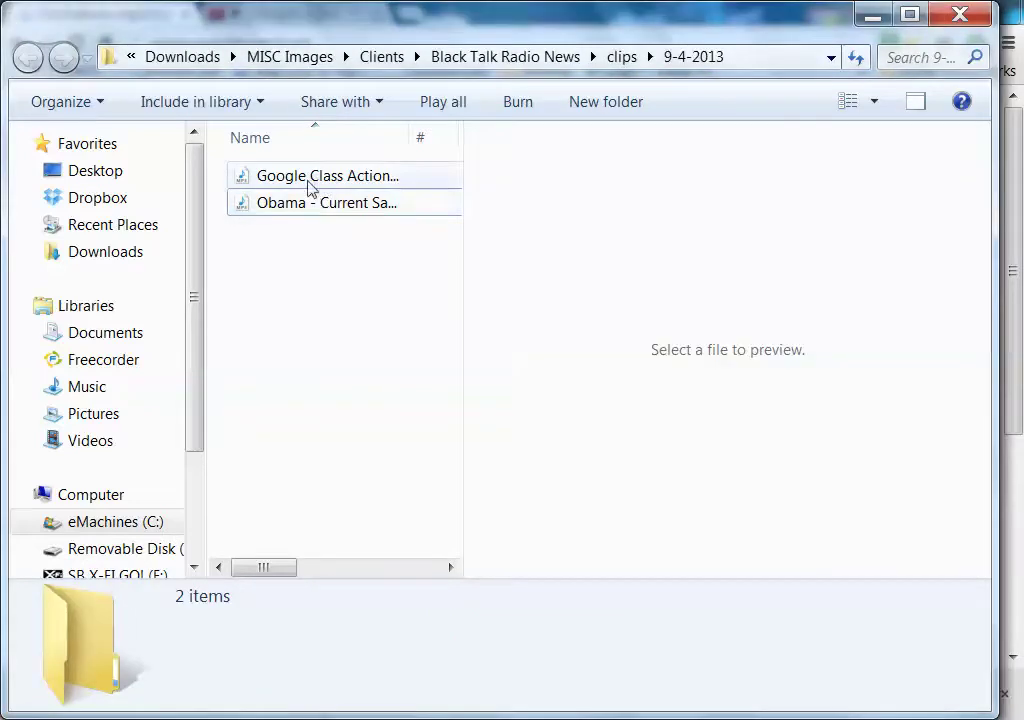
Step: Preview the remaining 664 KB trimmed Google Class mp3, then close the folder window
{"action": "left_click", "coordinate": [314, 180]}
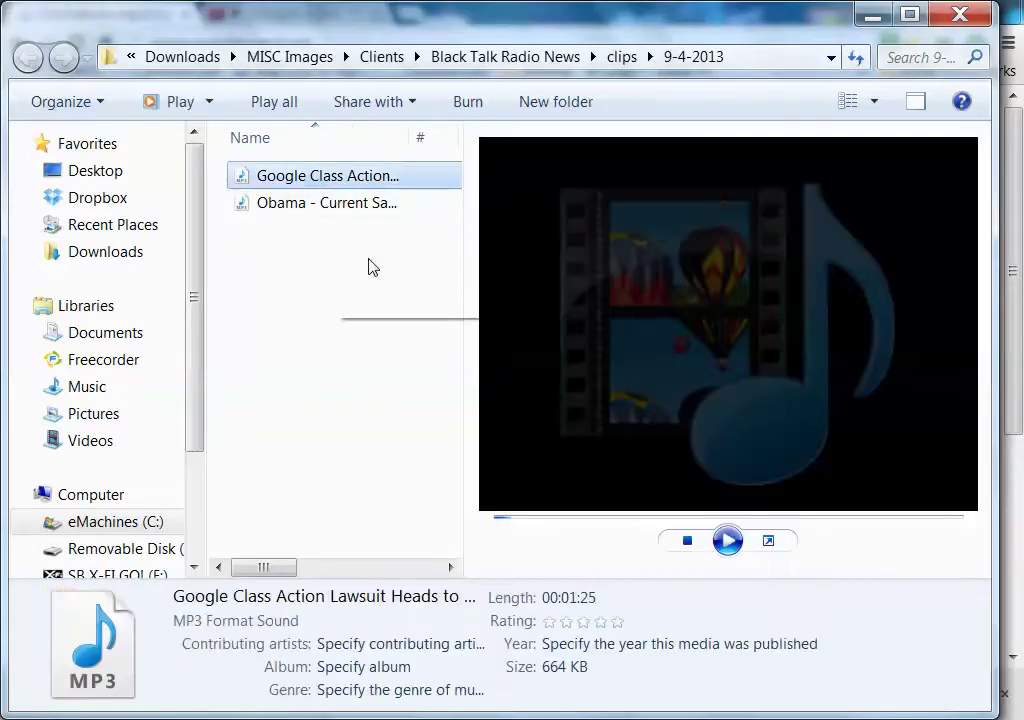
{"action": "left_click", "coordinate": [731, 541]}
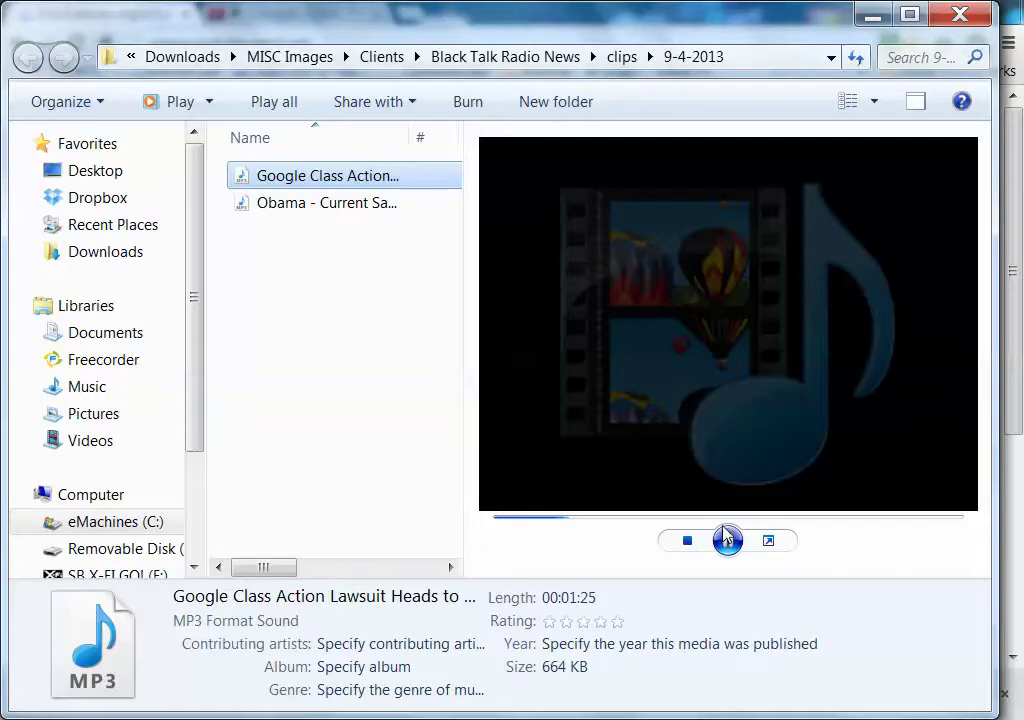
{"action": "left_click", "coordinate": [687, 540]}
{"action": "left_click", "coordinate": [958, 16]}
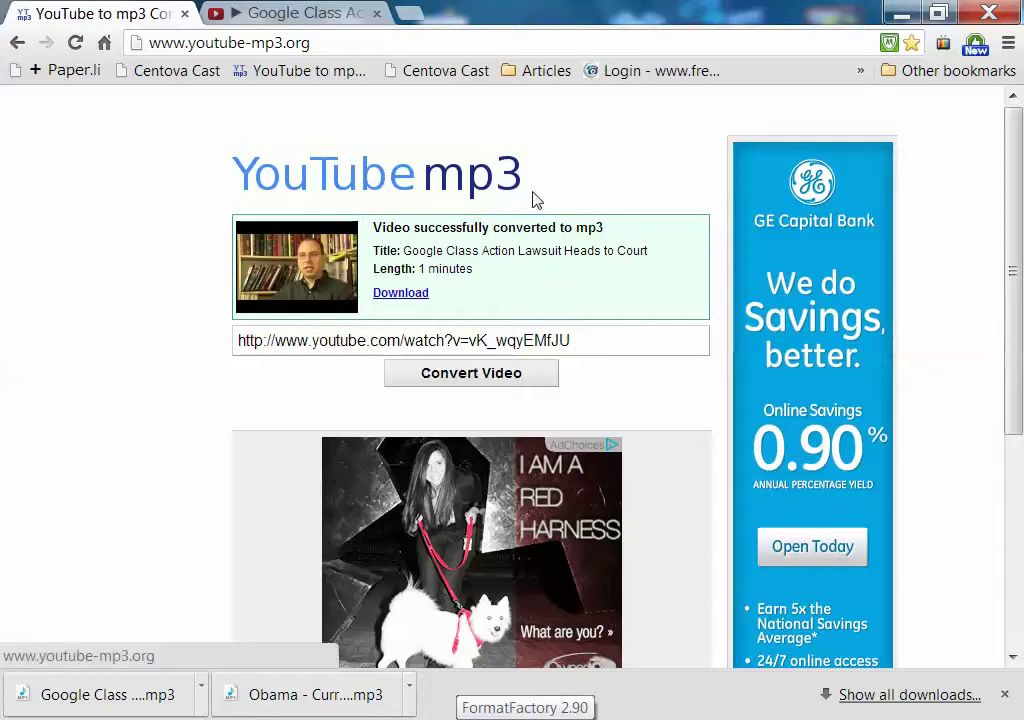
{"action": "scroll", "coordinate": [584, 200], "scroll_direction": "down", "scroll_amount": 1}
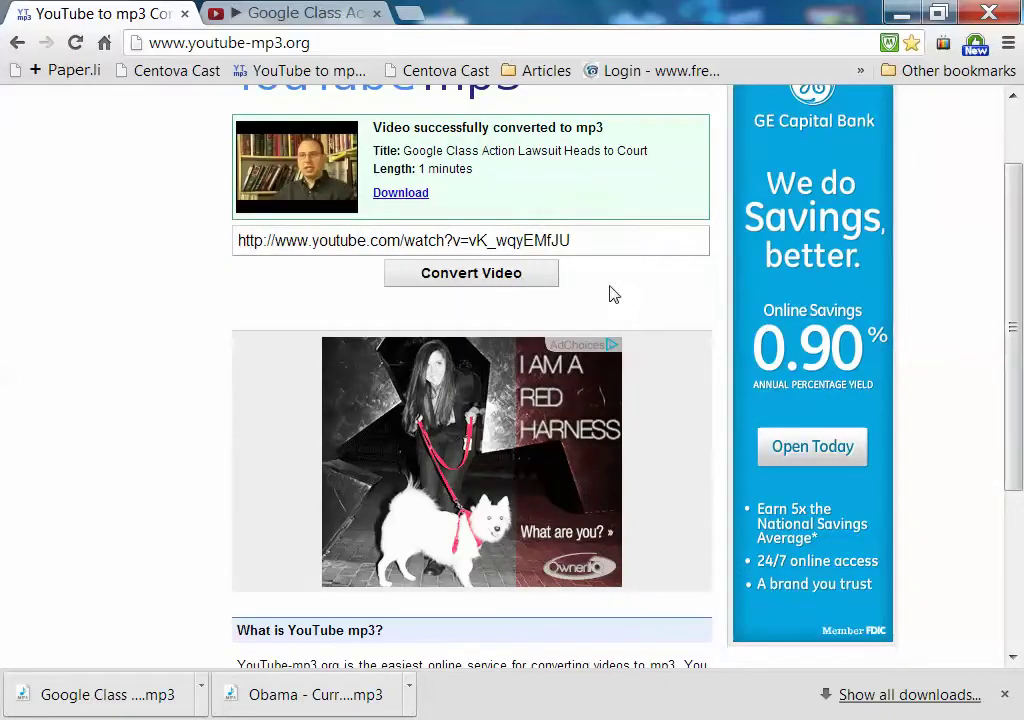
{"action": "left_click", "coordinate": [560, 495]}
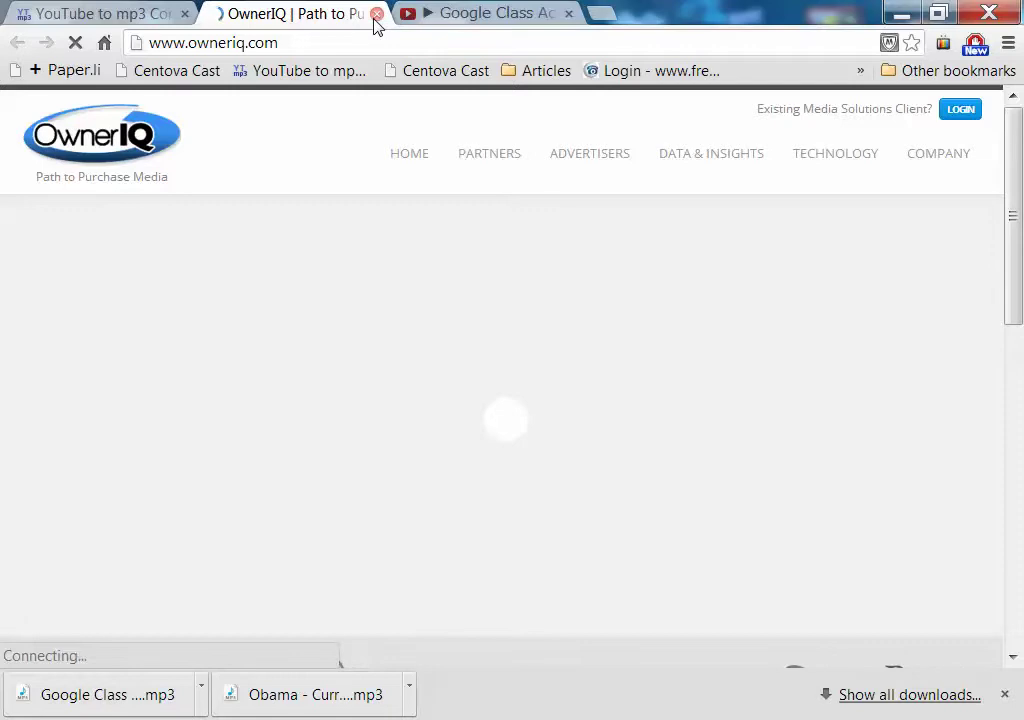
{"action": "left_click", "coordinate": [125, 18]}
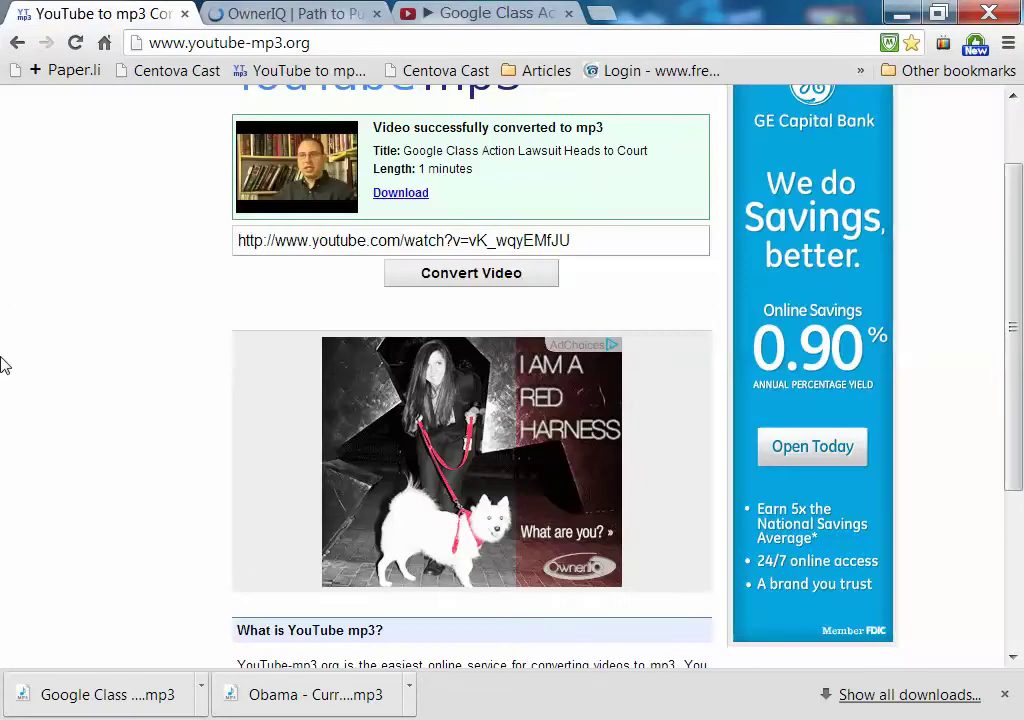